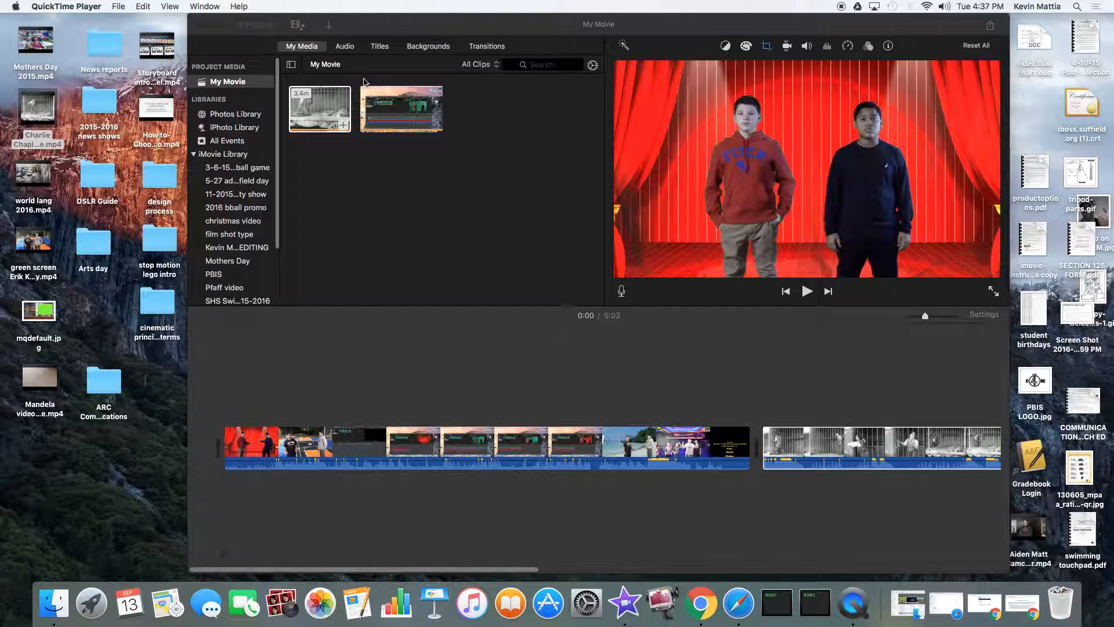
Browse the Sound Effects folder in the audio library
{"action": "left_click", "coordinate": [303, 51]}
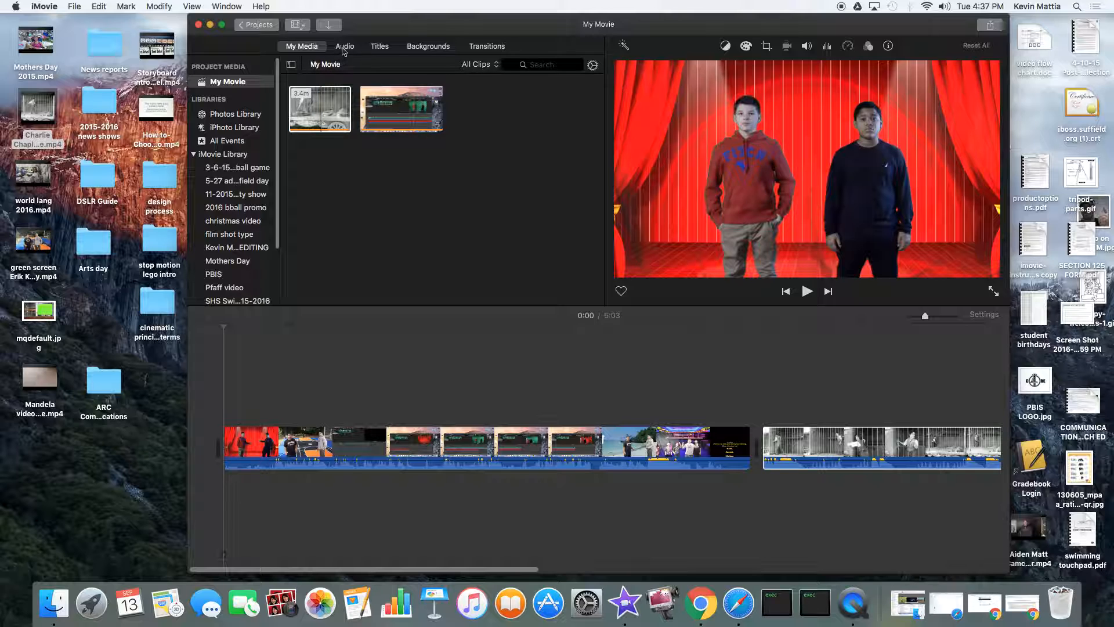
{"action": "left_click", "coordinate": [343, 51]}
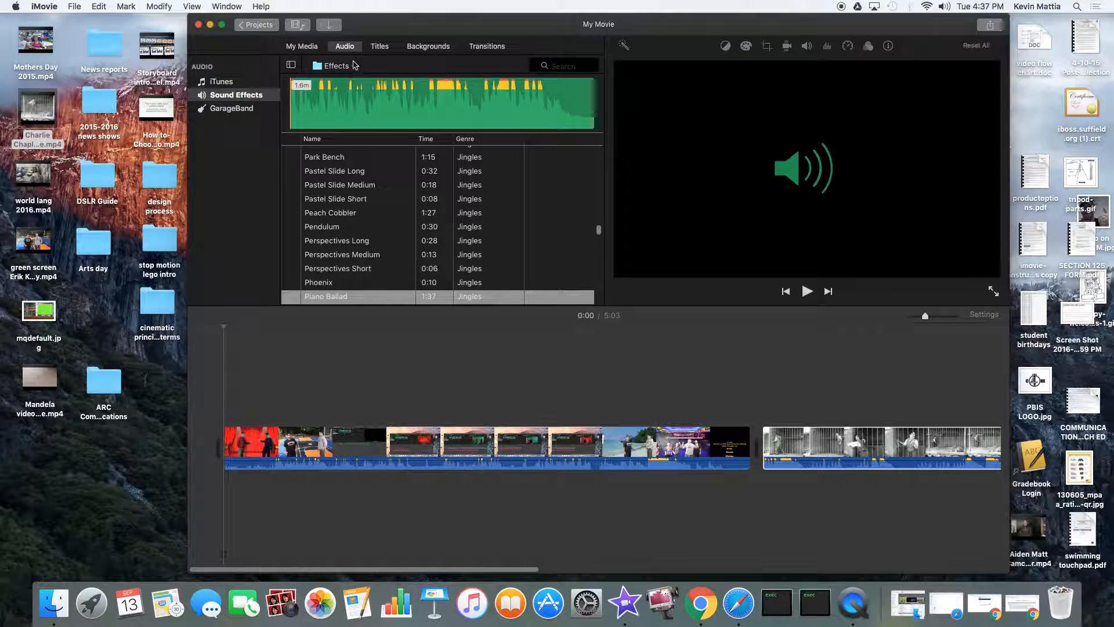
{"action": "left_click", "coordinate": [355, 66]}
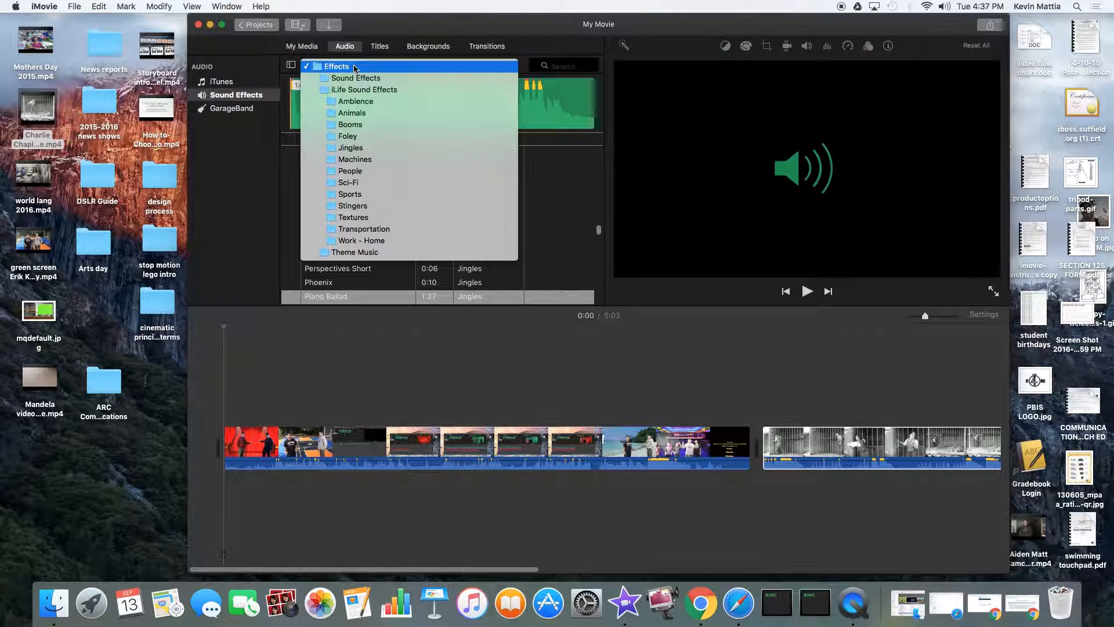
{"action": "left_click", "coordinate": [355, 67]}
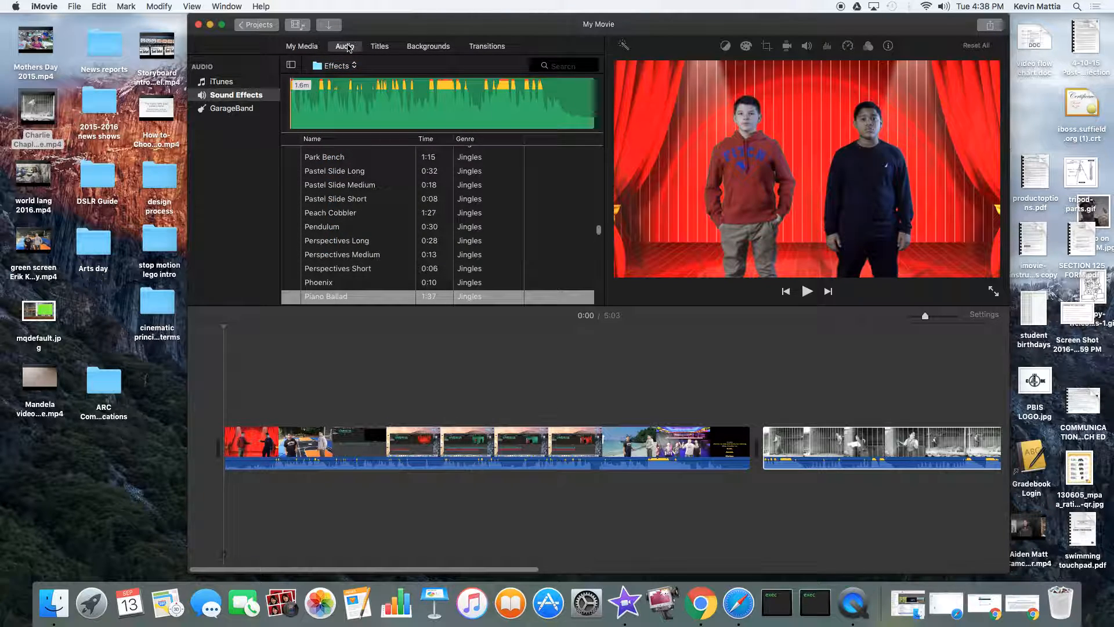
{"action": "left_click", "coordinate": [355, 67]}
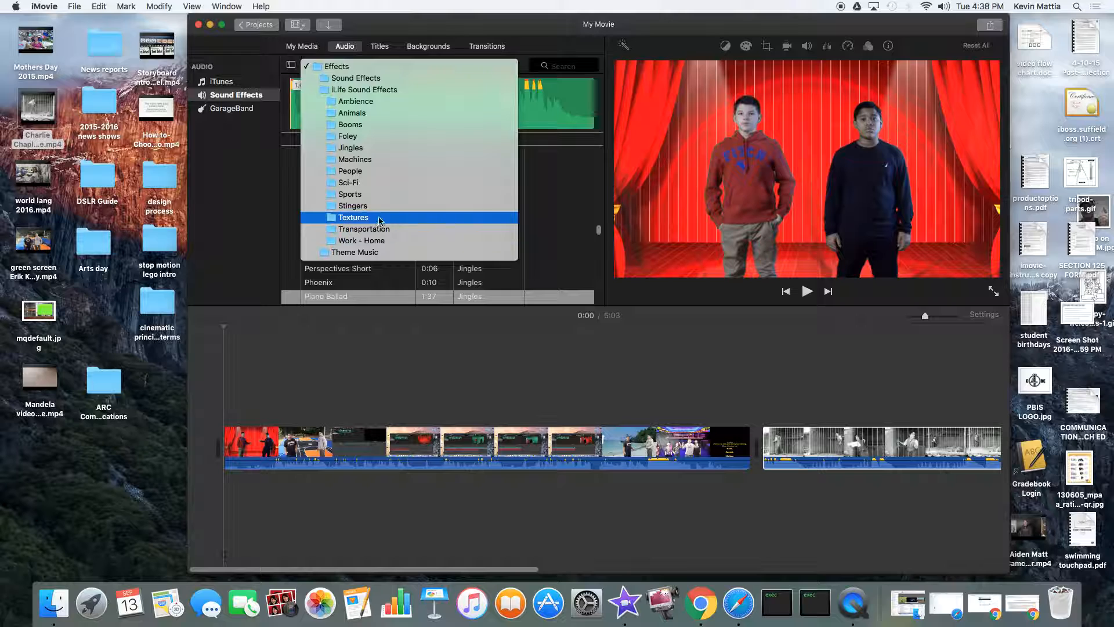
{"action": "left_click", "coordinate": [364, 81]}
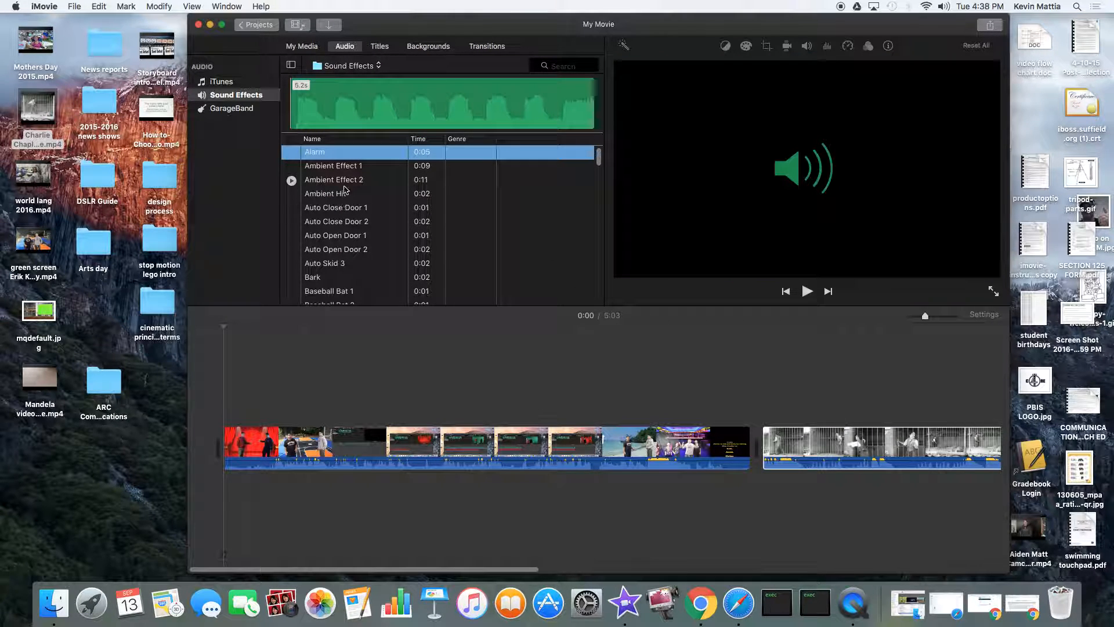
{"action": "scroll", "coordinate": [350, 219], "scroll_direction": "down", "scroll_amount": 5}
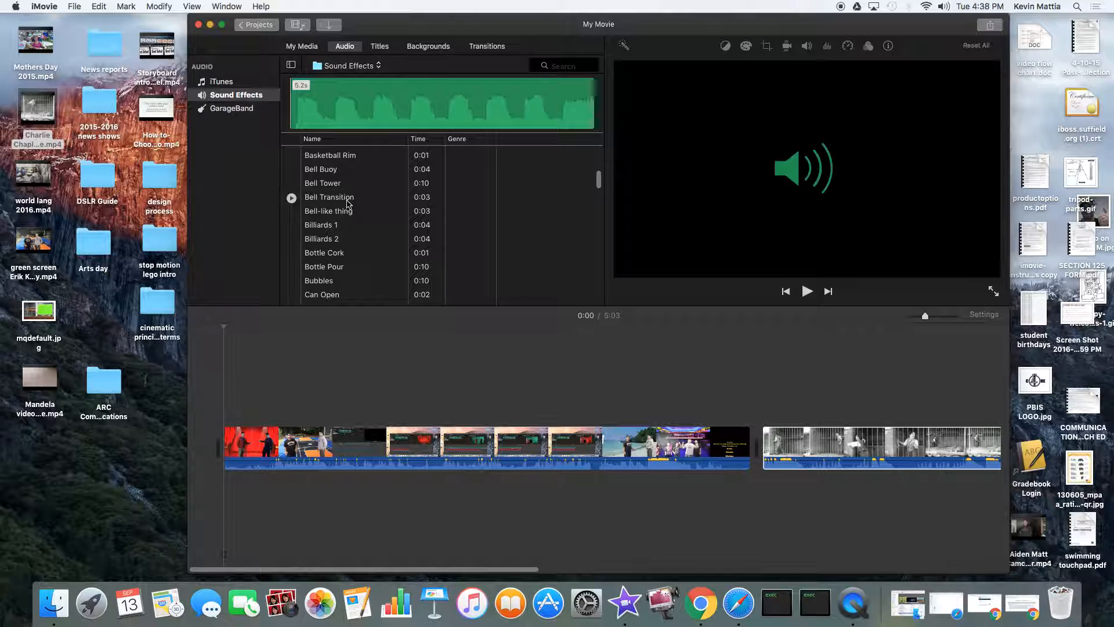
{"action": "scroll", "coordinate": [347, 191], "scroll_direction": "up", "scroll_amount": 5}
Show the full Effects list again and sort it by time with the longest tracks first
{"action": "left_click", "coordinate": [369, 70]}
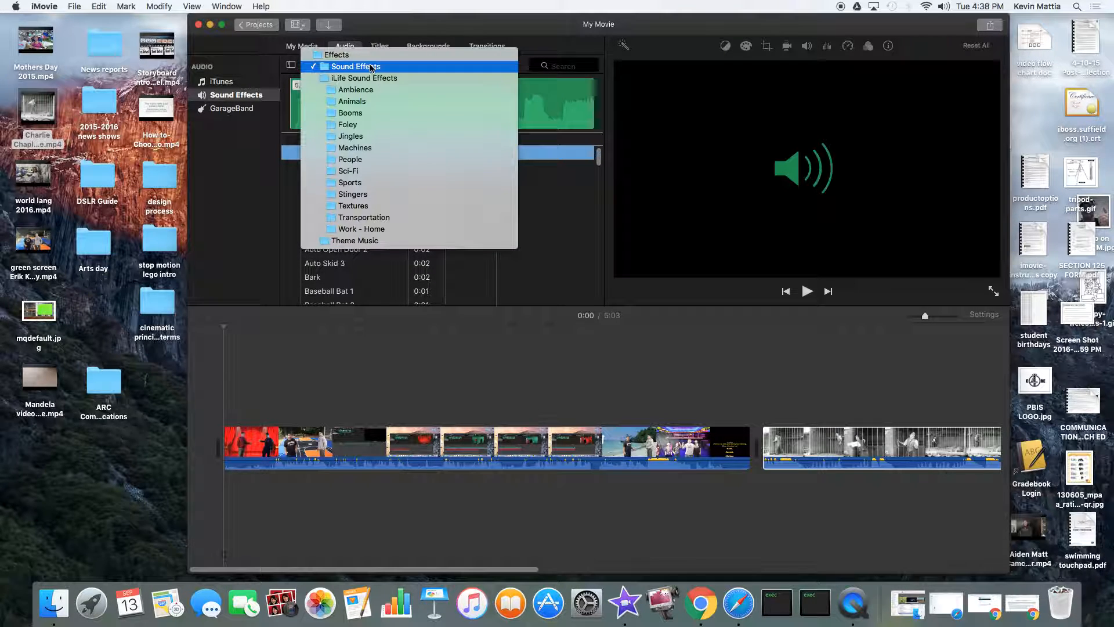
{"action": "left_click", "coordinate": [372, 53]}
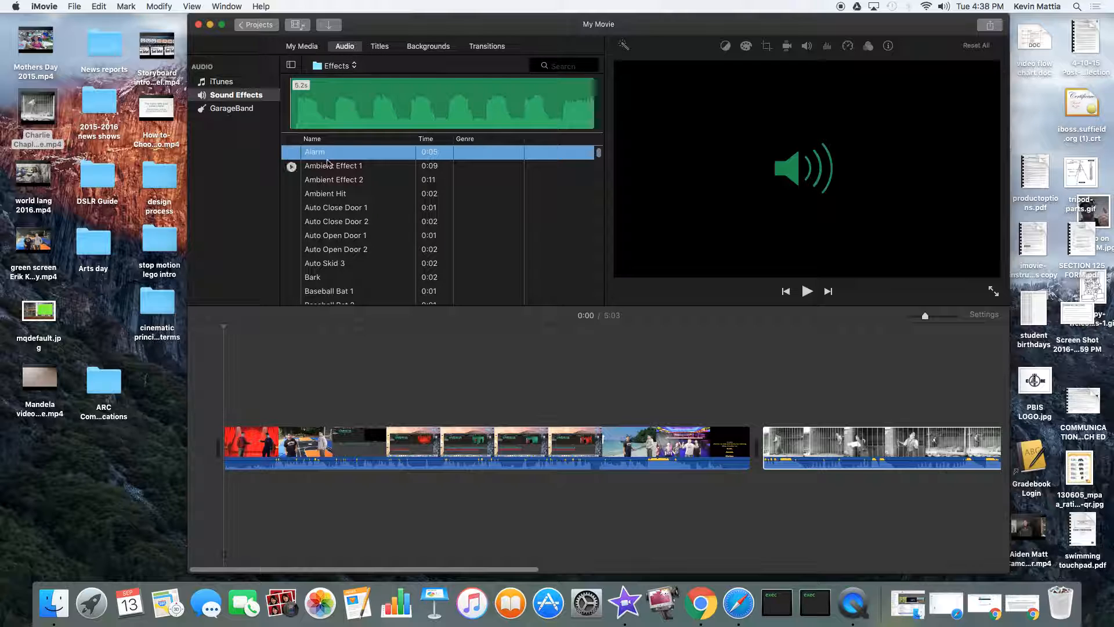
{"action": "left_click", "coordinate": [427, 139]}
{"action": "left_click", "coordinate": [431, 139]}
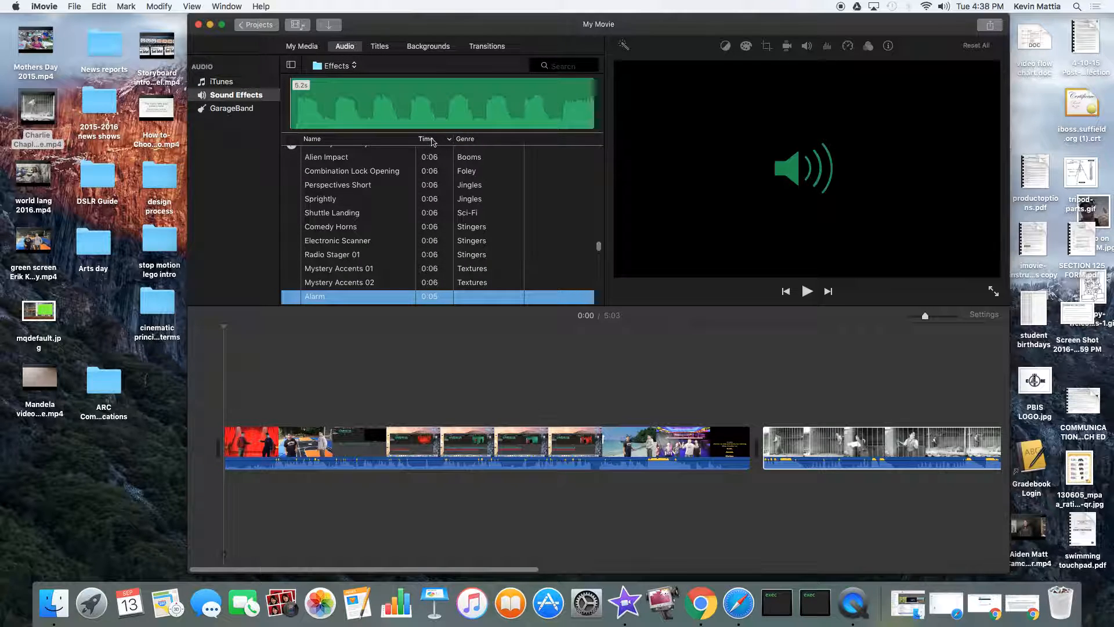
{"action": "scroll", "coordinate": [429, 162], "scroll_direction": "up", "scroll_amount": 3}
{"action": "scroll", "coordinate": [429, 161], "scroll_direction": "up", "scroll_amount": 5}
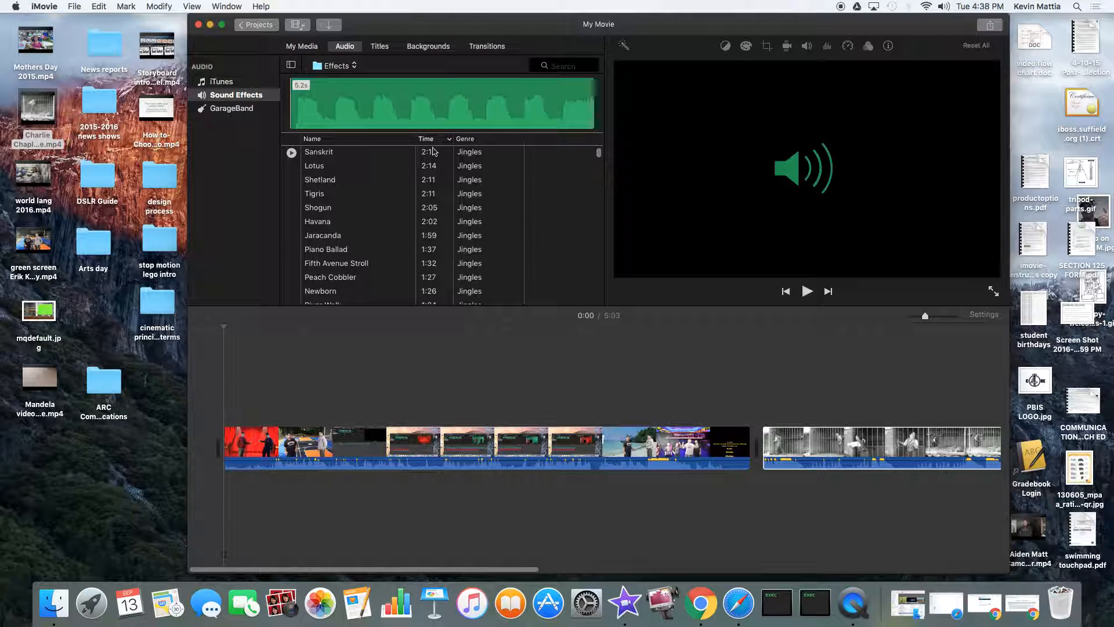
{"action": "scroll", "coordinate": [435, 163], "scroll_direction": "down", "scroll_amount": 15}
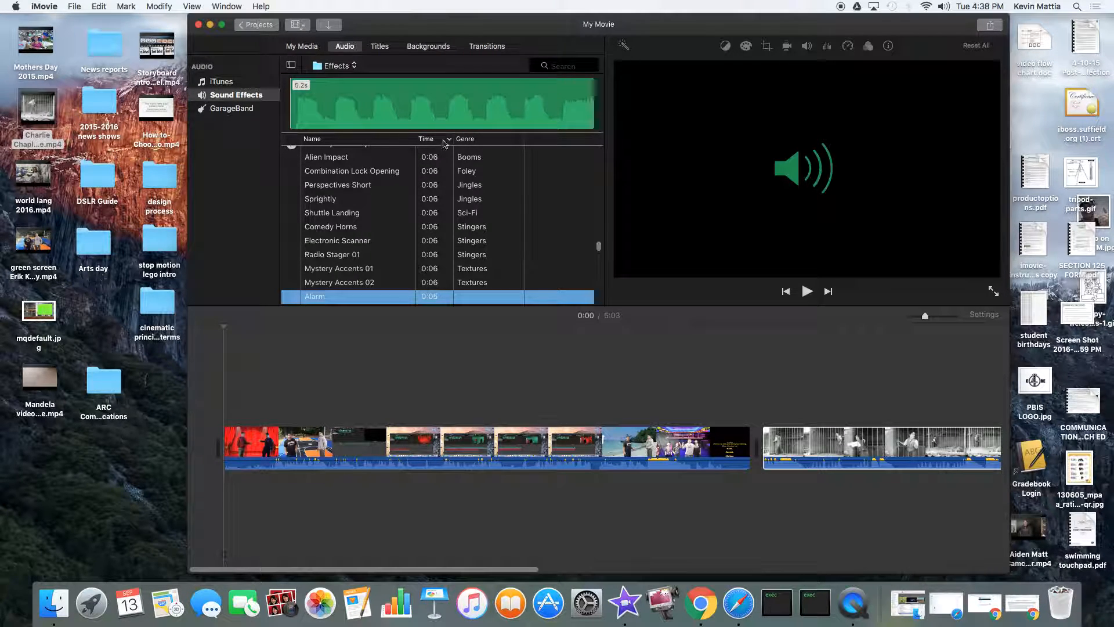
{"action": "scroll", "coordinate": [431, 179], "scroll_direction": "up", "scroll_amount": 15}
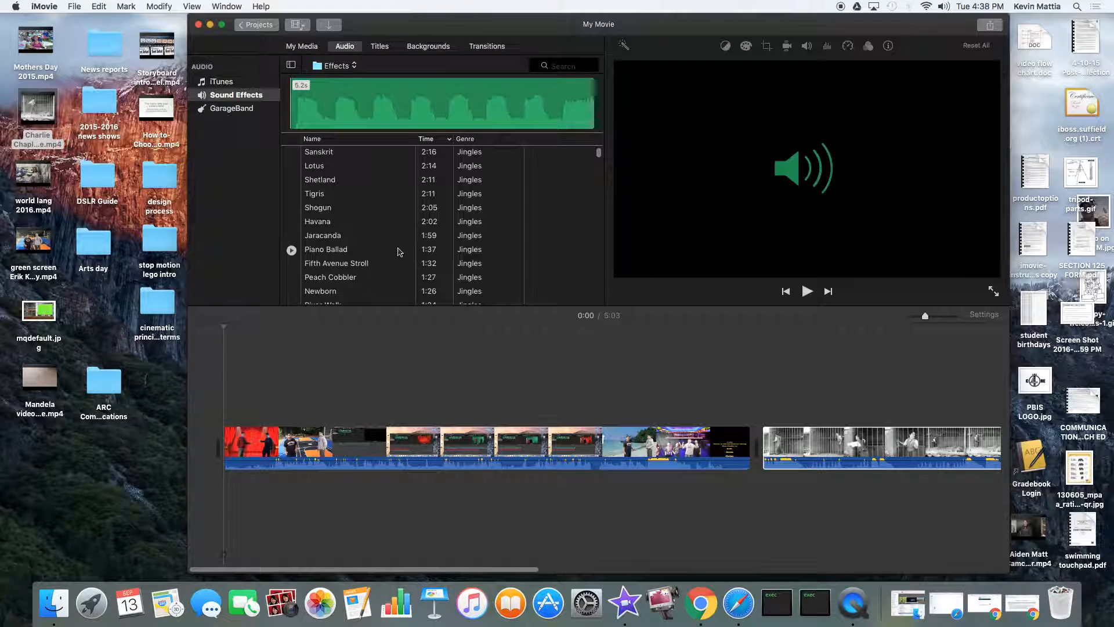
Preview the Havana jingle and add the whole track beneath the video from the start of the movie
{"action": "left_click", "coordinate": [376, 226]}
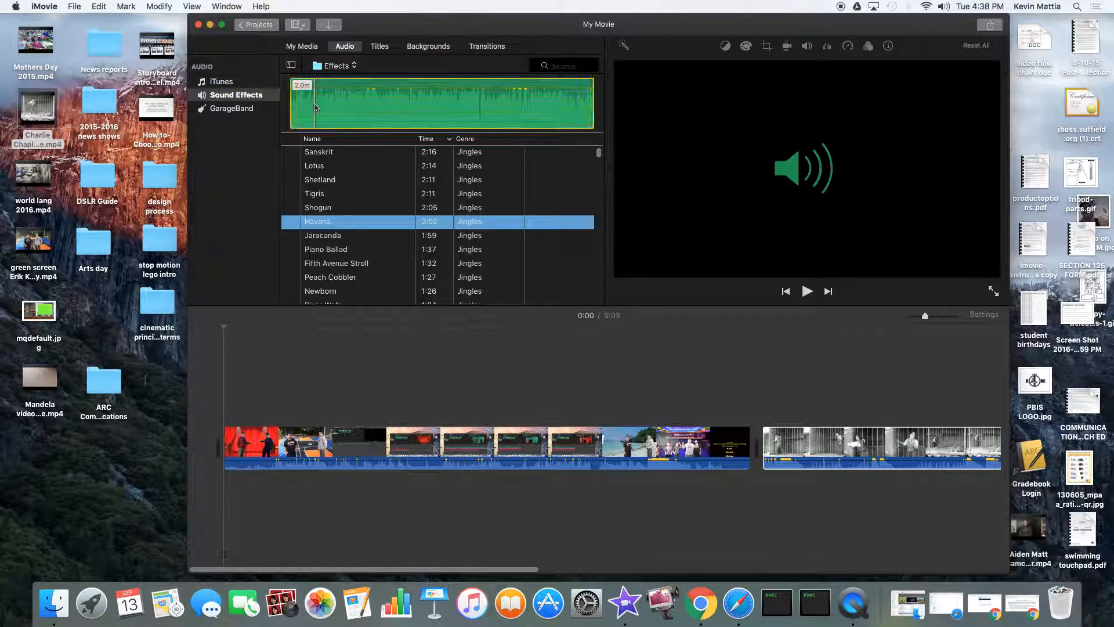
{"action": "key", "text": "space"}
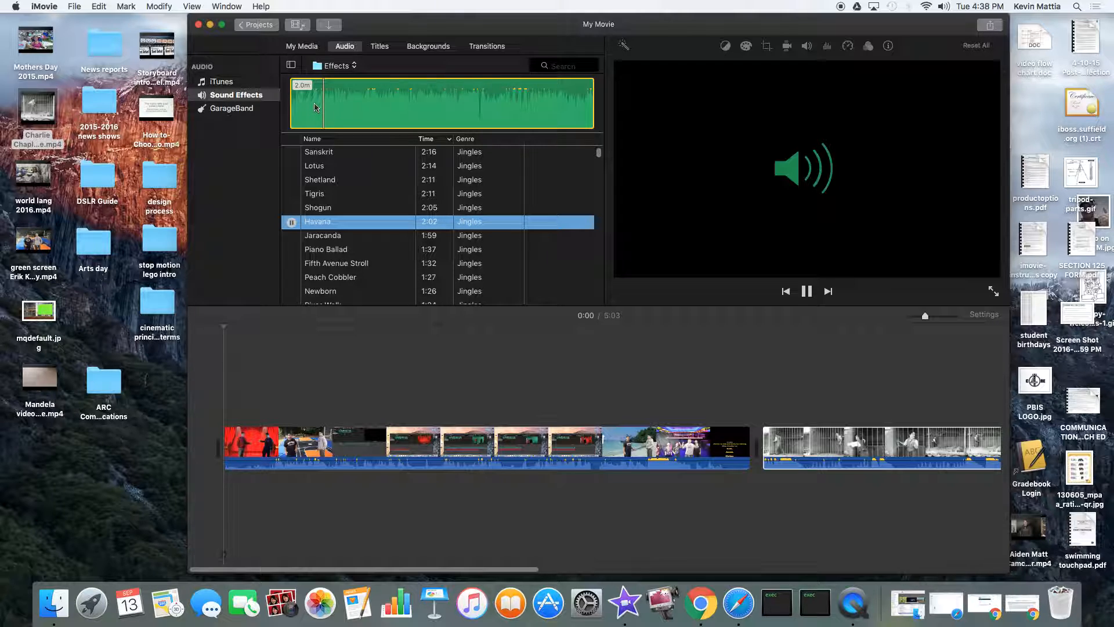
{"action": "key", "text": "space"}
{"action": "left_click_drag", "start_coordinate": [438, 104], "coordinate": [264, 487]}
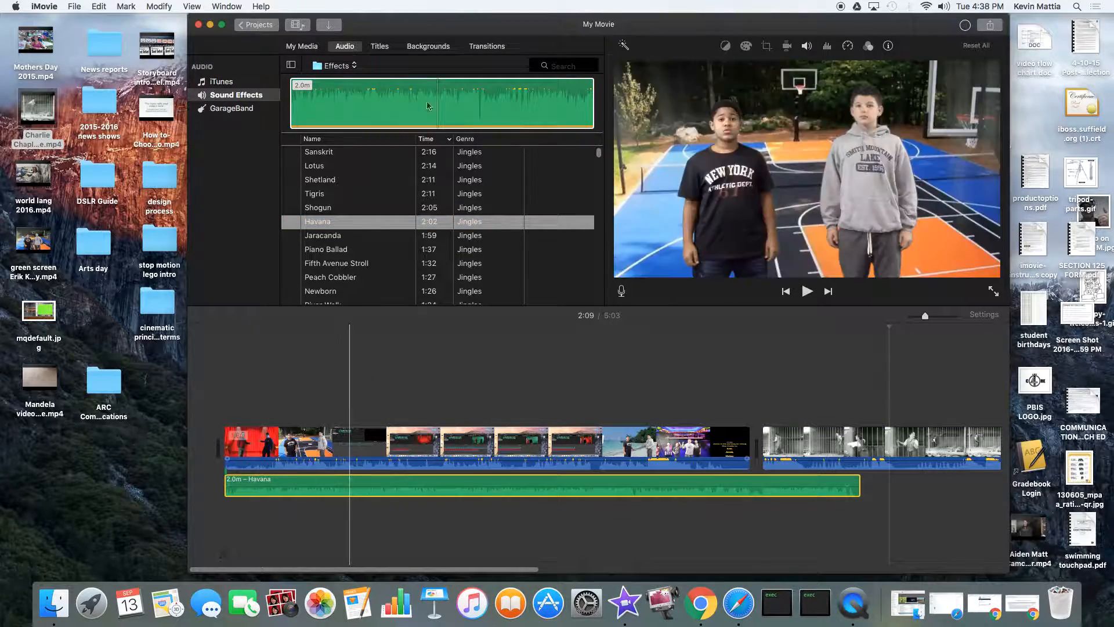
Add a section of Havana about 34.5 seconds long below the full track, starting at the basketball-court scene
{"action": "left_click", "coordinate": [391, 109]}
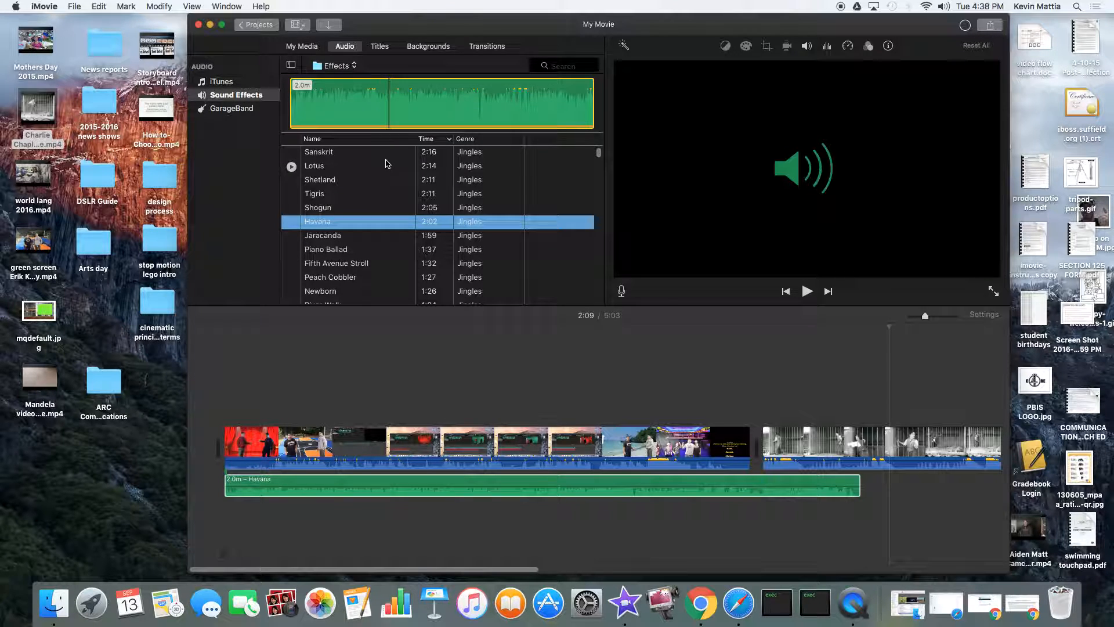
{"action": "left_click", "coordinate": [388, 165]}
{"action": "left_click", "coordinate": [357, 222]}
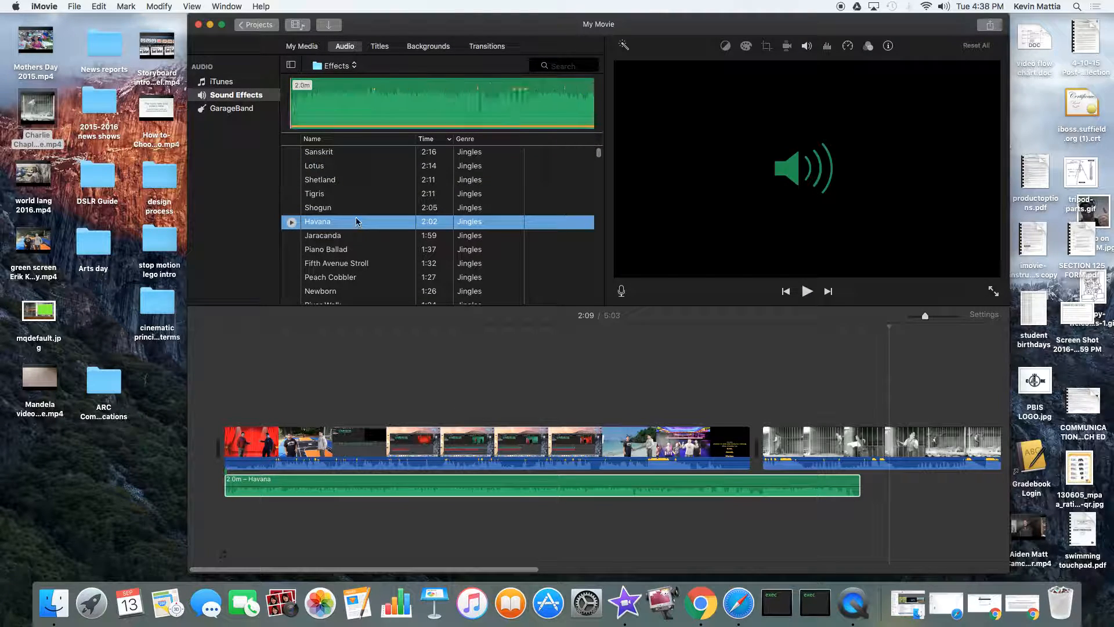
{"action": "left_click_drag", "start_coordinate": [341, 104], "coordinate": [278, 527]}
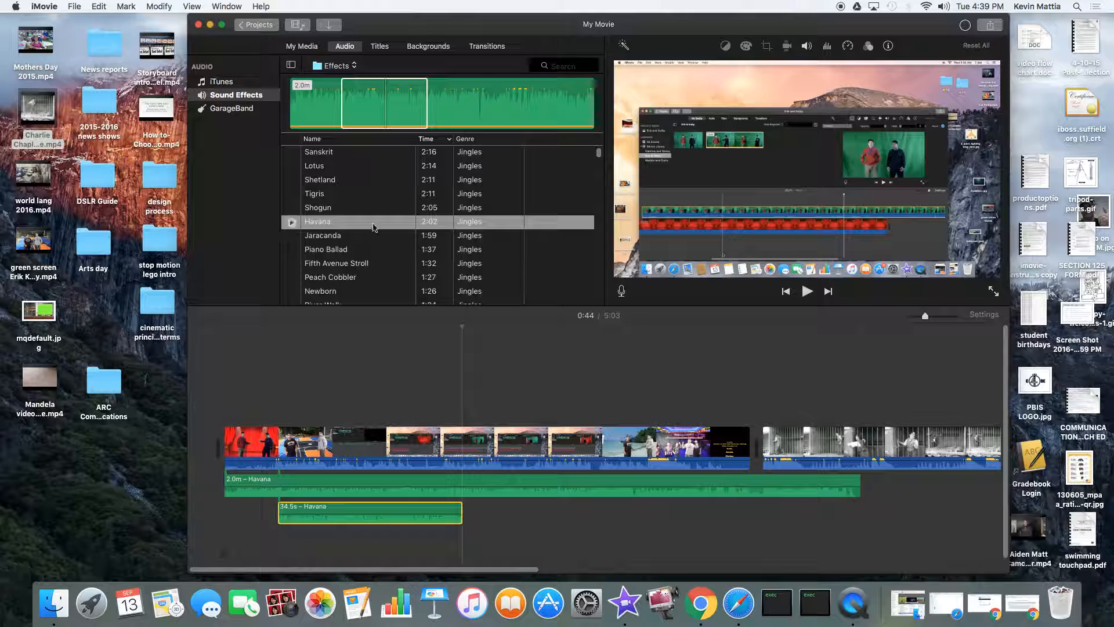
Search the effects for "alarm", add Alarm Clock Bell below the music near the movie's start, and clear the search
{"action": "left_click", "coordinate": [548, 67]}
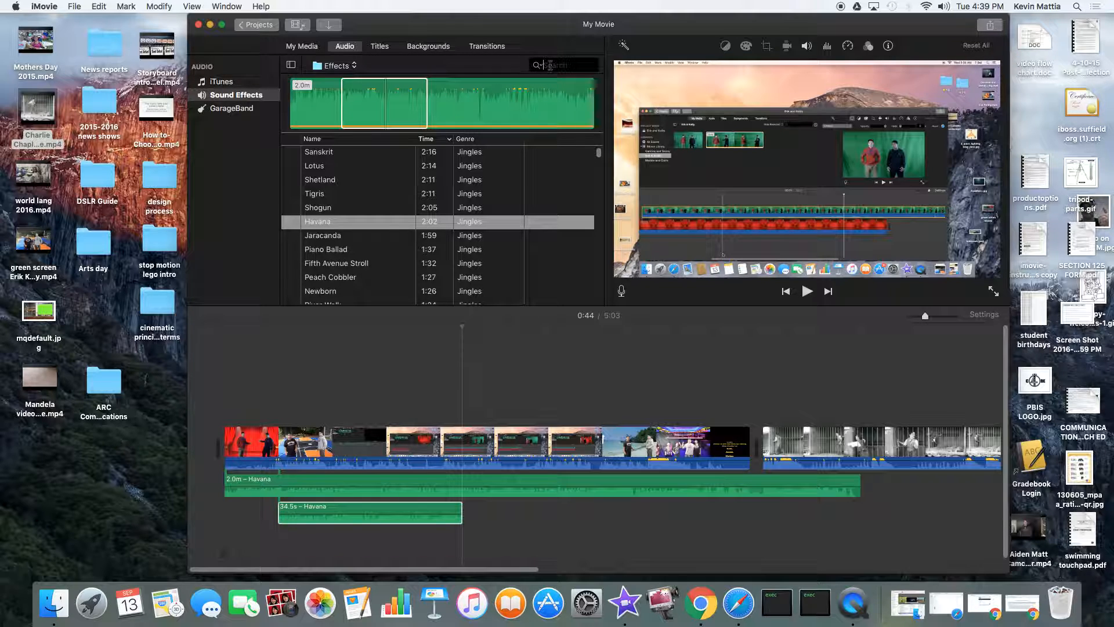
{"action": "type", "text": "alarm"}
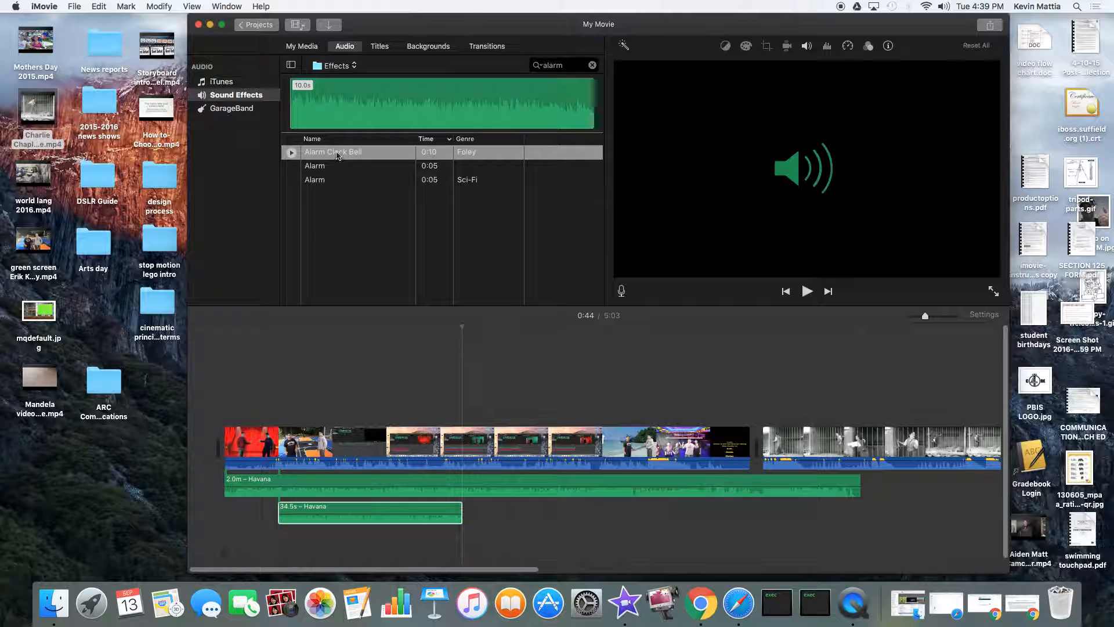
{"action": "left_click", "coordinate": [323, 114]}
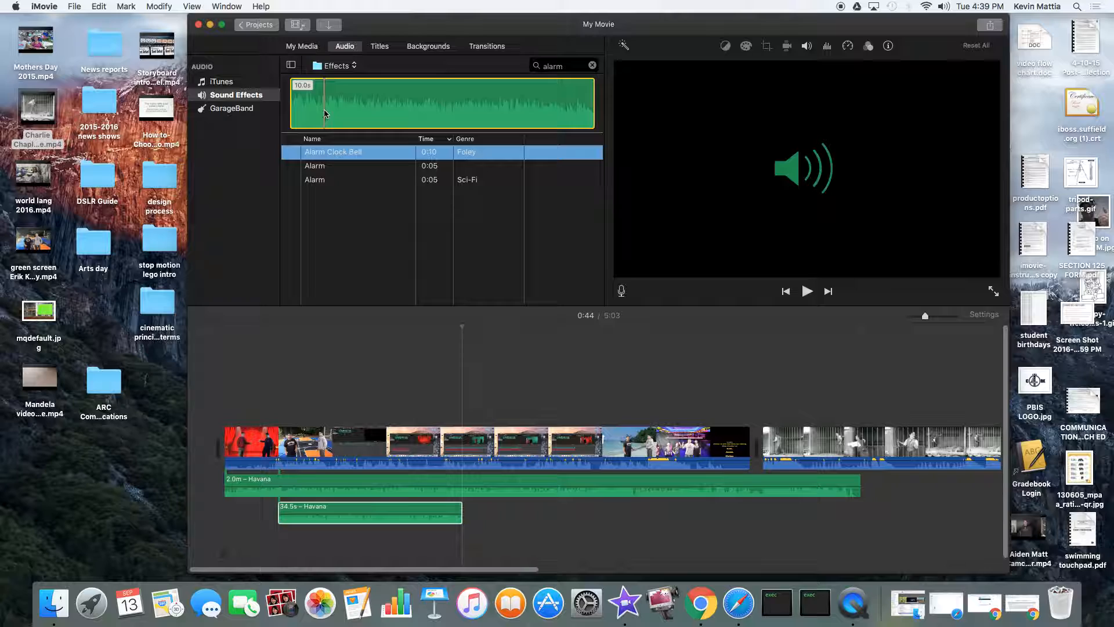
{"action": "left_click_drag", "start_coordinate": [323, 114], "coordinate": [229, 551]}
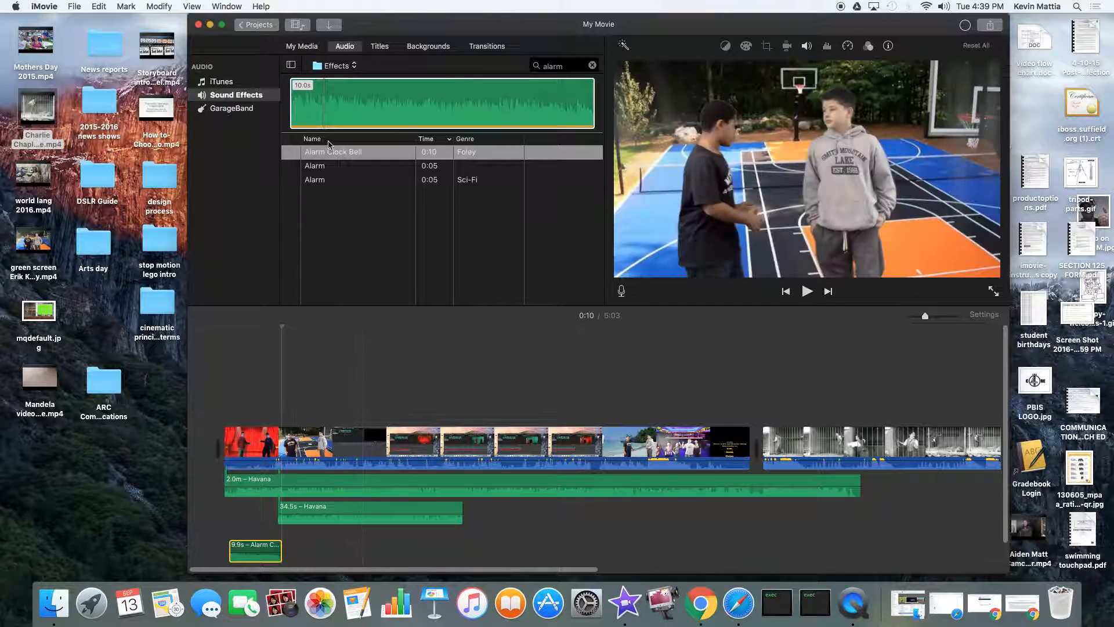
{"action": "left_click", "coordinate": [593, 66]}
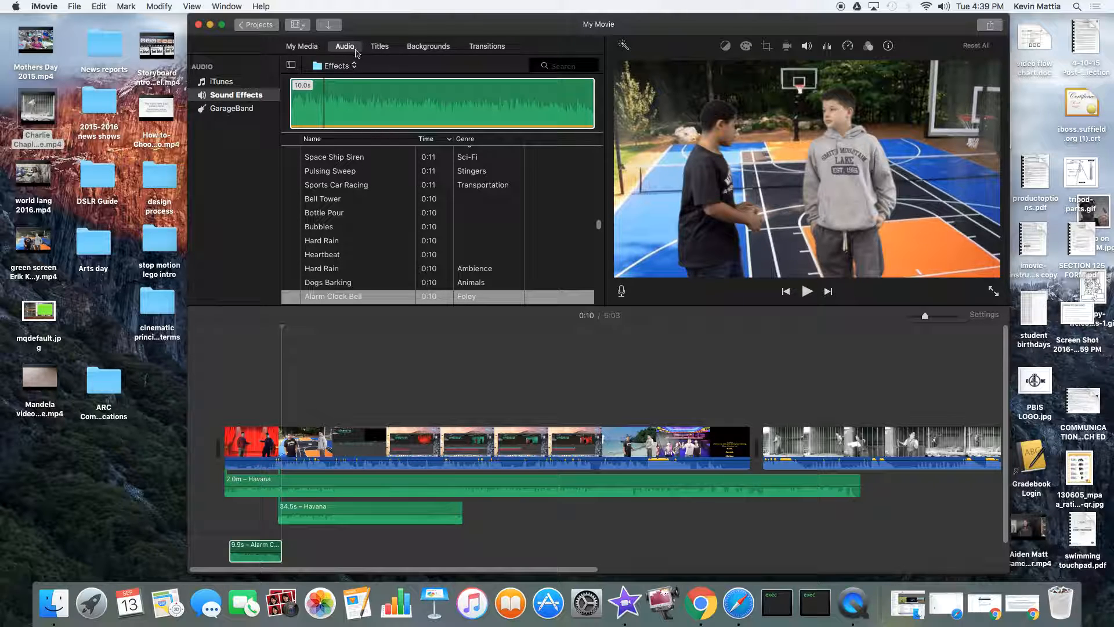
Add an Organic Main title before the first clip and another one overlaid on the red-curtain scene
{"action": "left_click", "coordinate": [380, 47]}
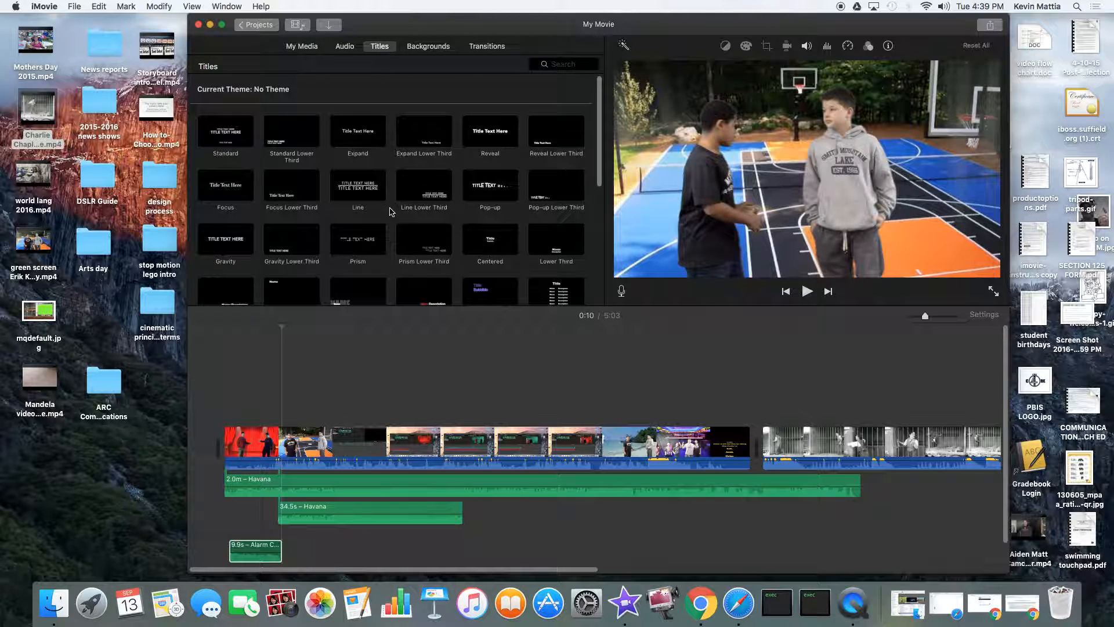
{"action": "scroll", "coordinate": [447, 232], "scroll_direction": "down", "scroll_amount": 10}
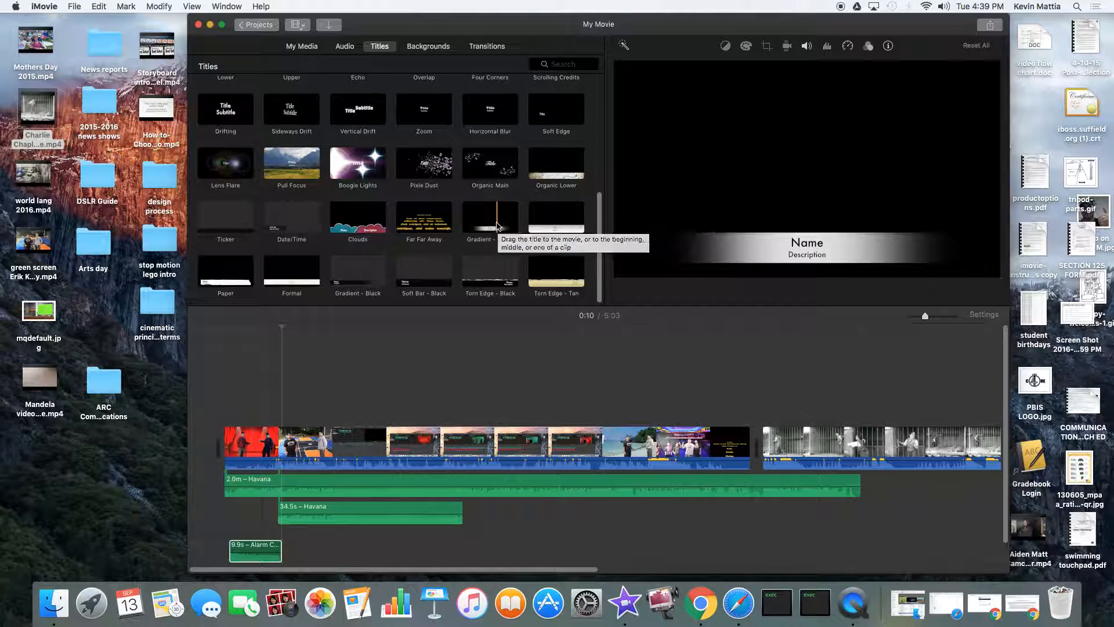
{"action": "left_click_drag", "start_coordinate": [489, 165], "coordinate": [229, 444]}
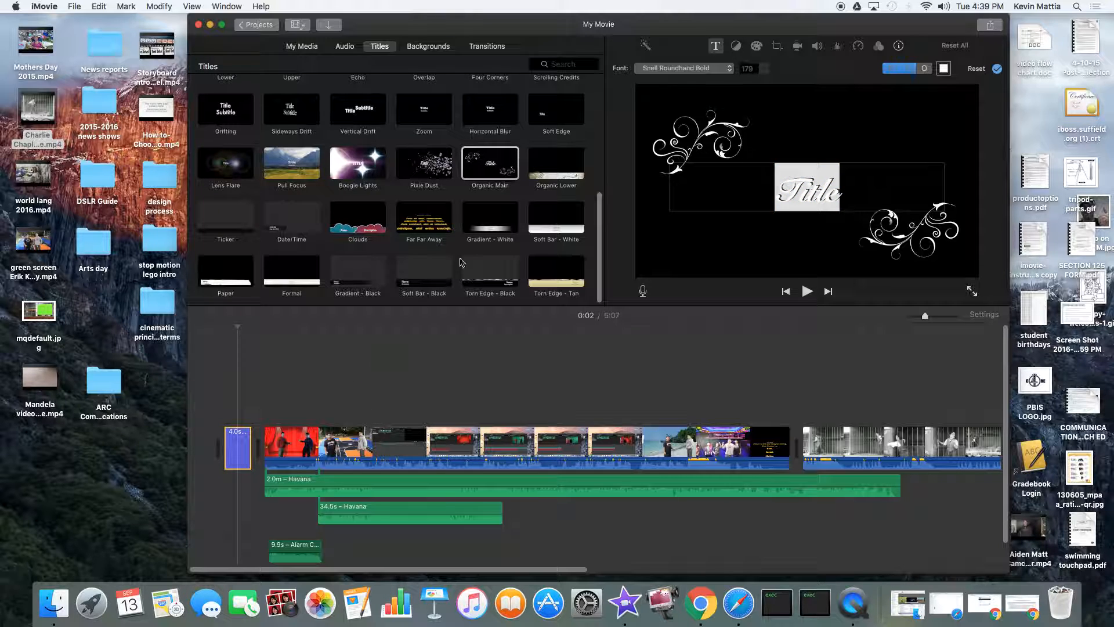
{"action": "left_click", "coordinate": [230, 405]}
{"action": "left_click_drag", "start_coordinate": [490, 162], "coordinate": [302, 371]}
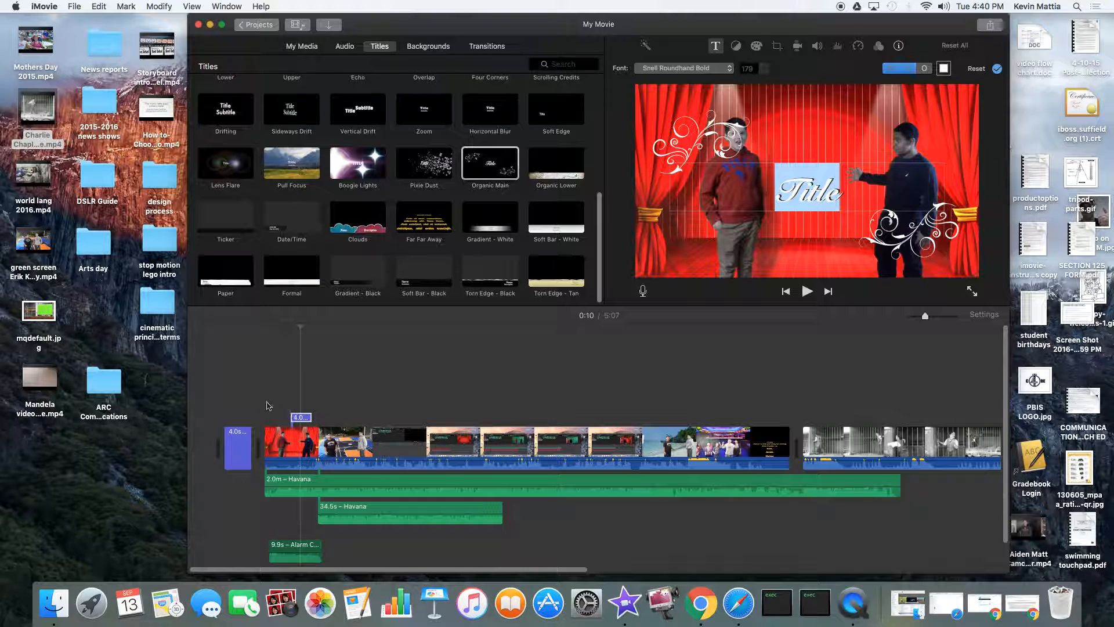
Change the text of the standalone opening title to "Hello" and apply it
{"action": "left_click", "coordinate": [243, 447]}
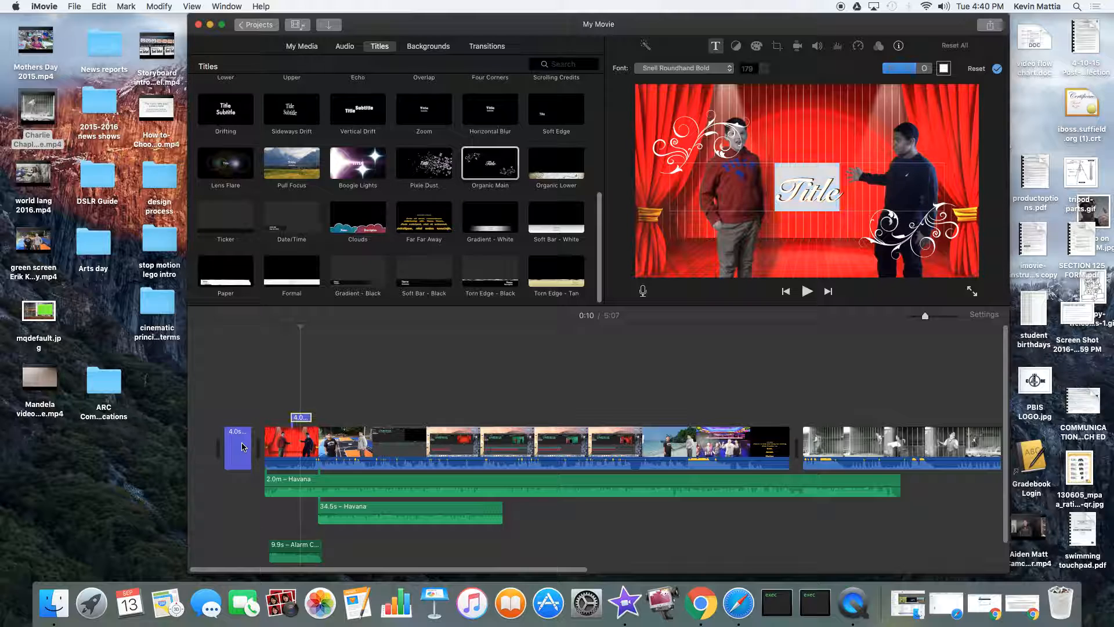
{"action": "left_click", "coordinate": [243, 447]}
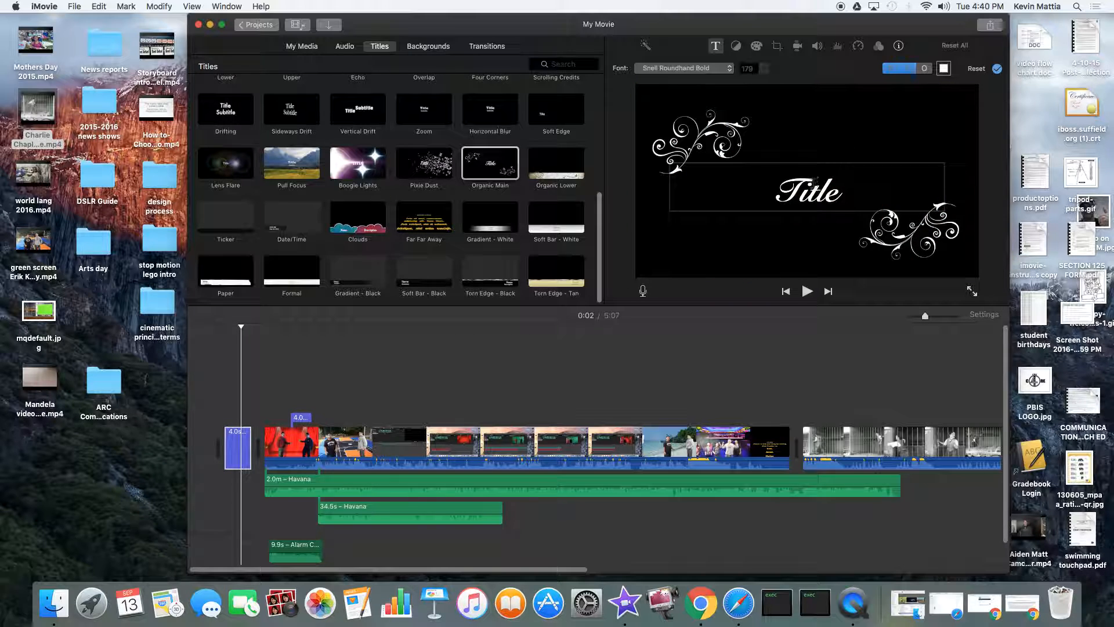
{"action": "left_click", "coordinate": [811, 185]}
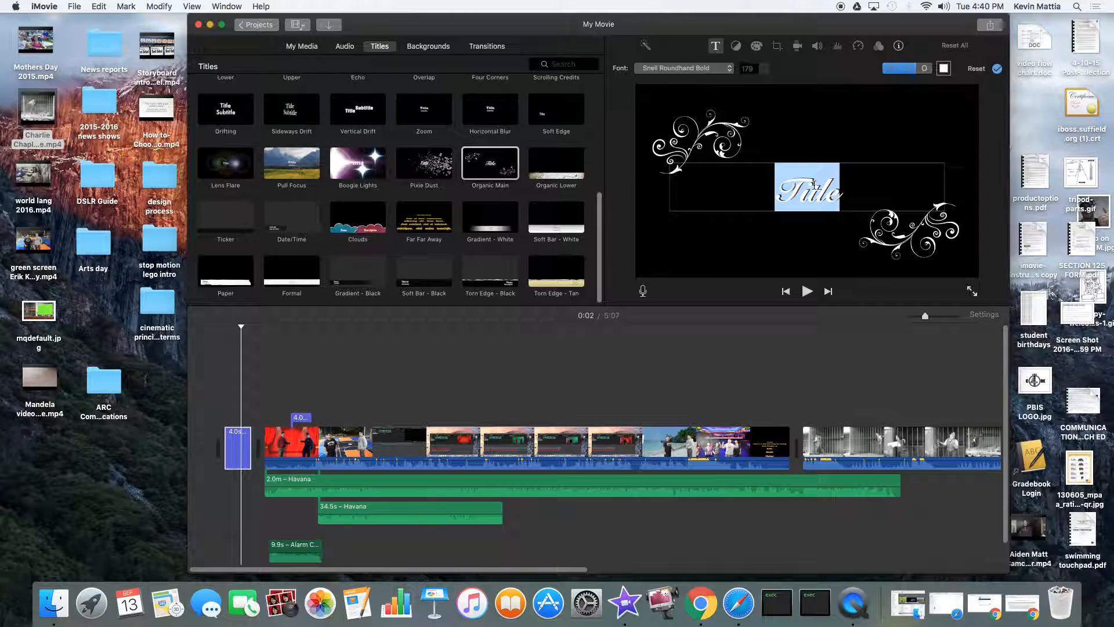
{"action": "type", "text": "Hello"}
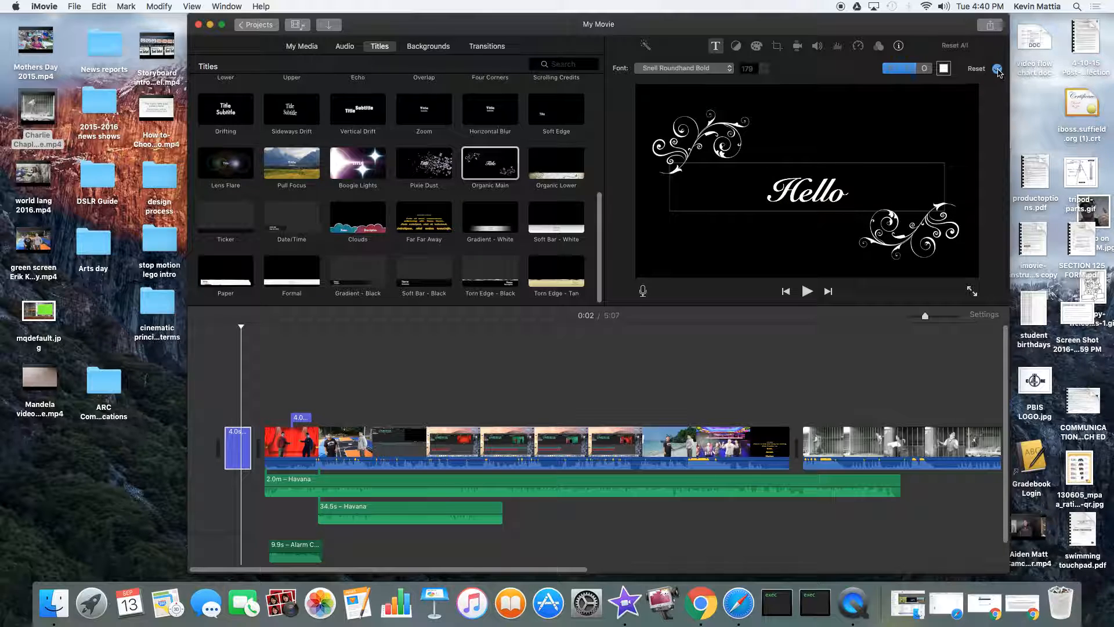
{"action": "left_click", "coordinate": [997, 69]}
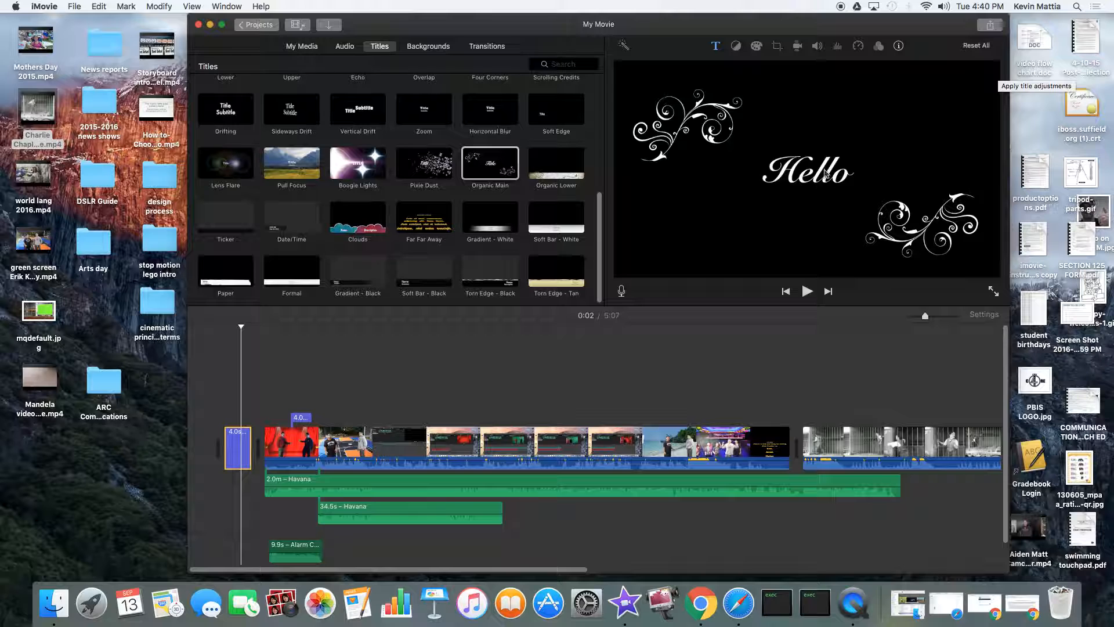
Play back the opening title through to the start of the first clip
{"action": "left_click", "coordinate": [210, 414]}
{"action": "key", "text": "space"}
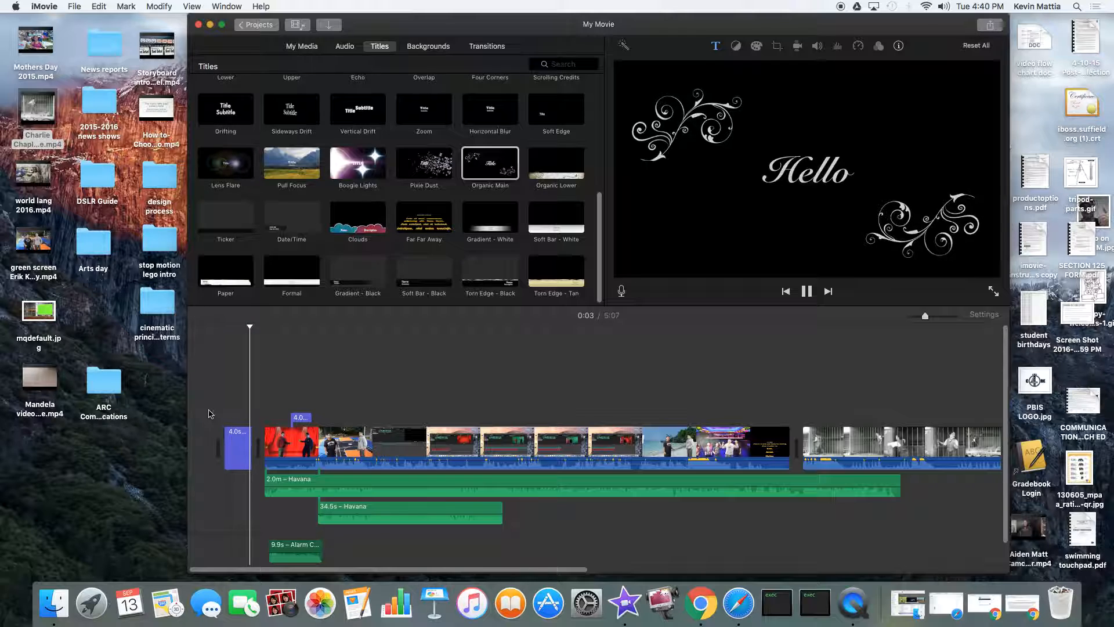
{"action": "key", "text": "space"}
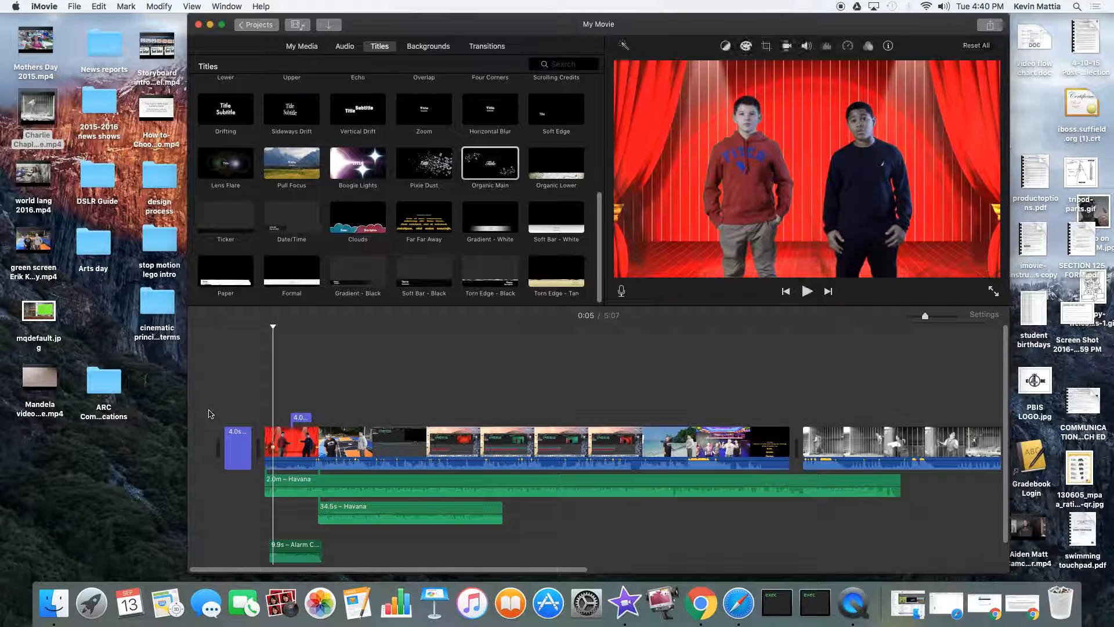
Insert the Curtain background into the timeline between the opening title and the first clip
{"action": "left_click", "coordinate": [301, 417]}
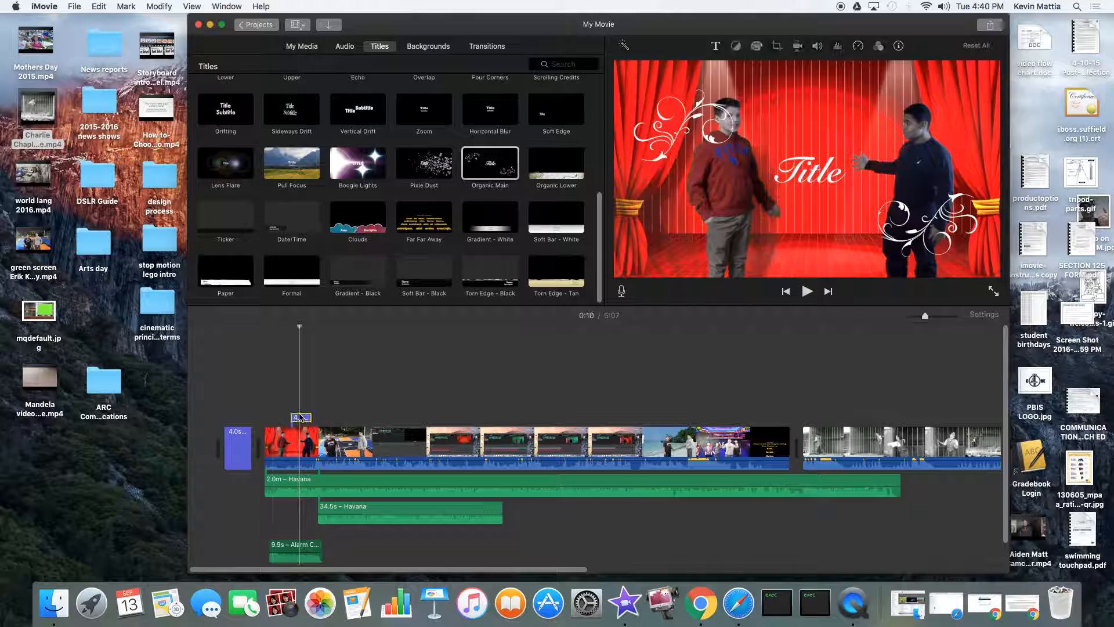
{"action": "left_click", "coordinate": [429, 46]}
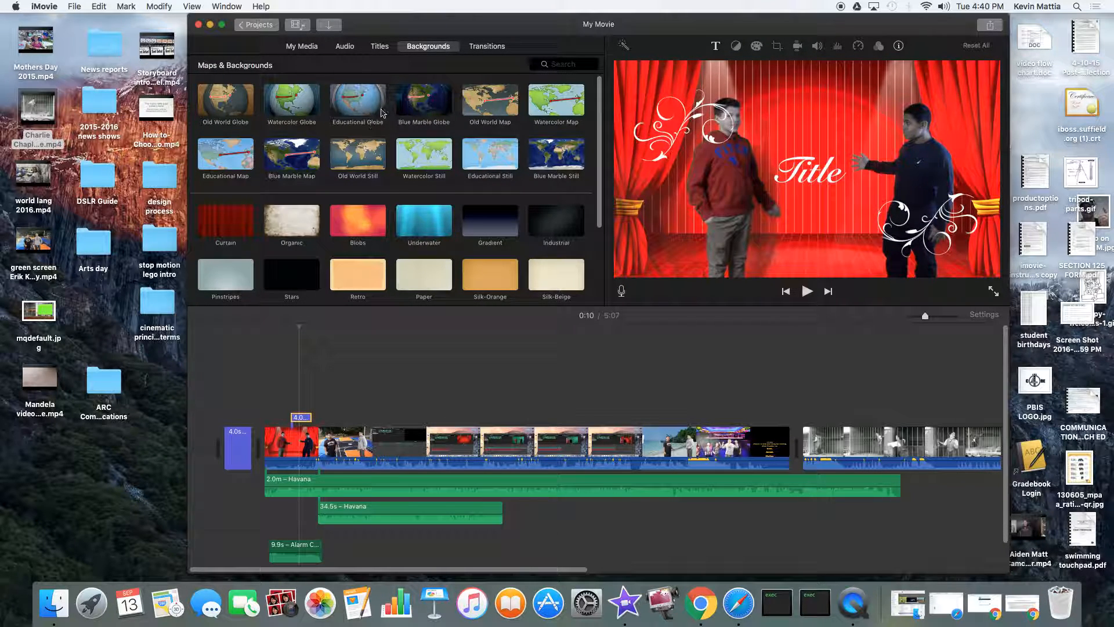
{"action": "scroll", "coordinate": [388, 267], "scroll_direction": "down", "scroll_amount": 5}
{"action": "scroll", "coordinate": [399, 220], "scroll_direction": "up", "scroll_amount": 3}
{"action": "scroll", "coordinate": [400, 221], "scroll_direction": "up", "scroll_amount": 1}
{"action": "scroll", "coordinate": [249, 206], "scroll_direction": "up", "scroll_amount": 2}
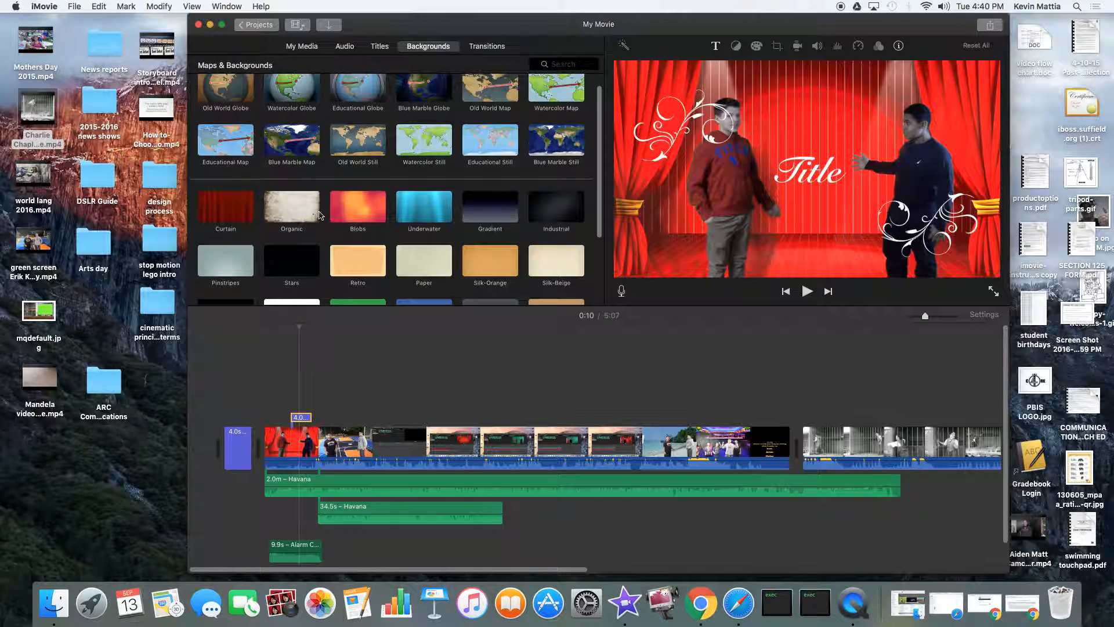
{"action": "left_click", "coordinate": [216, 214]}
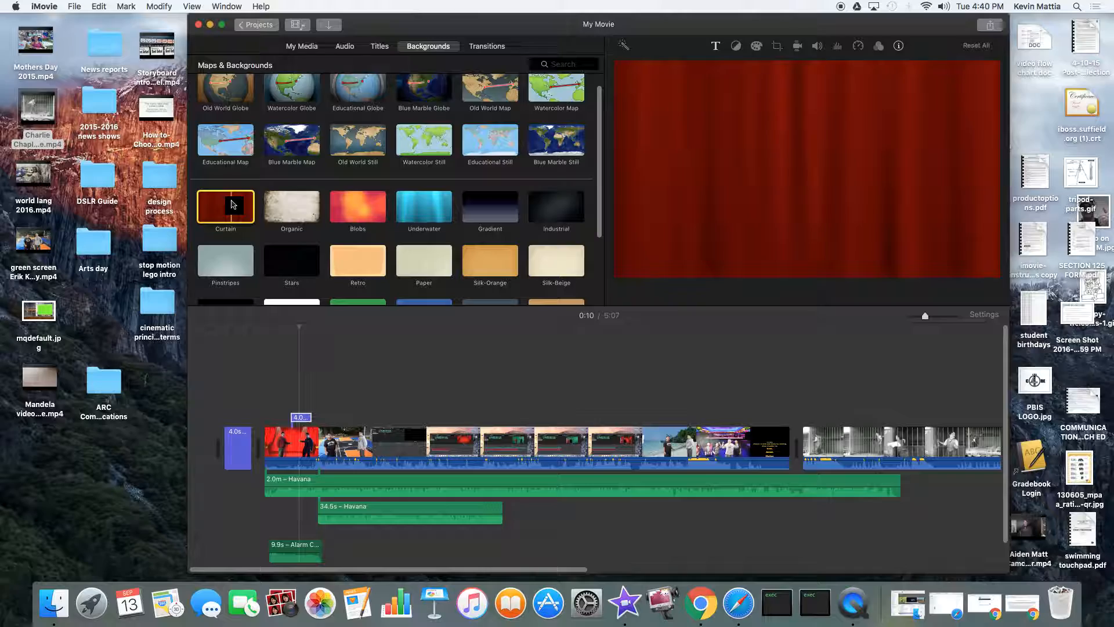
{"action": "left_click_drag", "start_coordinate": [221, 195], "coordinate": [255, 455]}
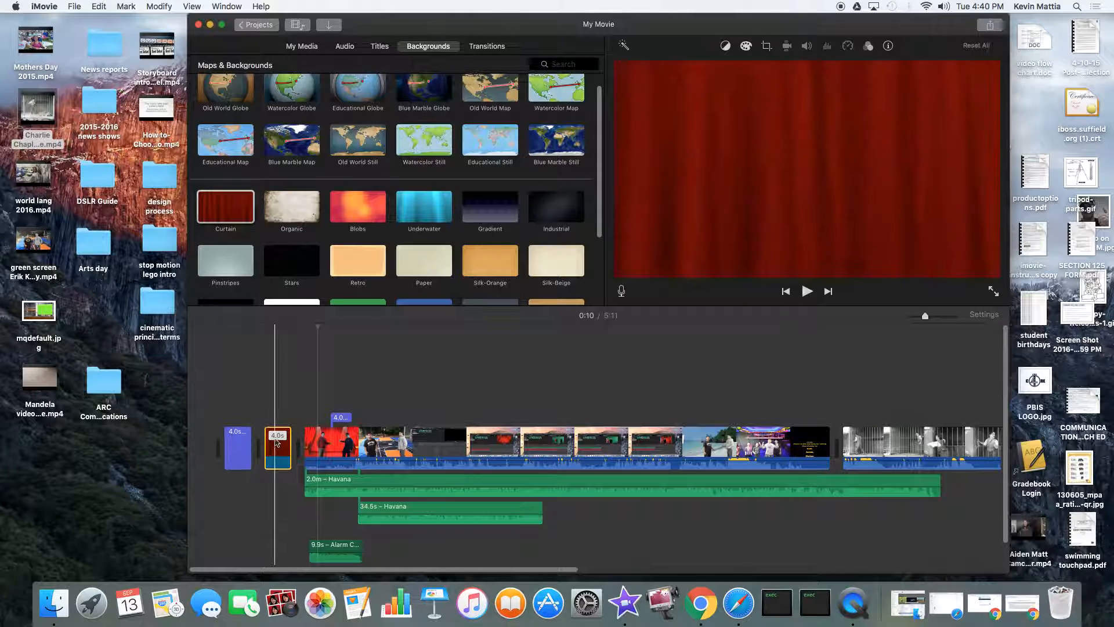
Move the opening "Hello" title onto the Curtain background as an overlay and play back the result
{"action": "left_click", "coordinate": [237, 453]}
{"action": "left_click_drag", "start_coordinate": [237, 453], "coordinate": [236, 419]}
{"action": "left_click", "coordinate": [221, 434]}
{"action": "key", "text": "space"}
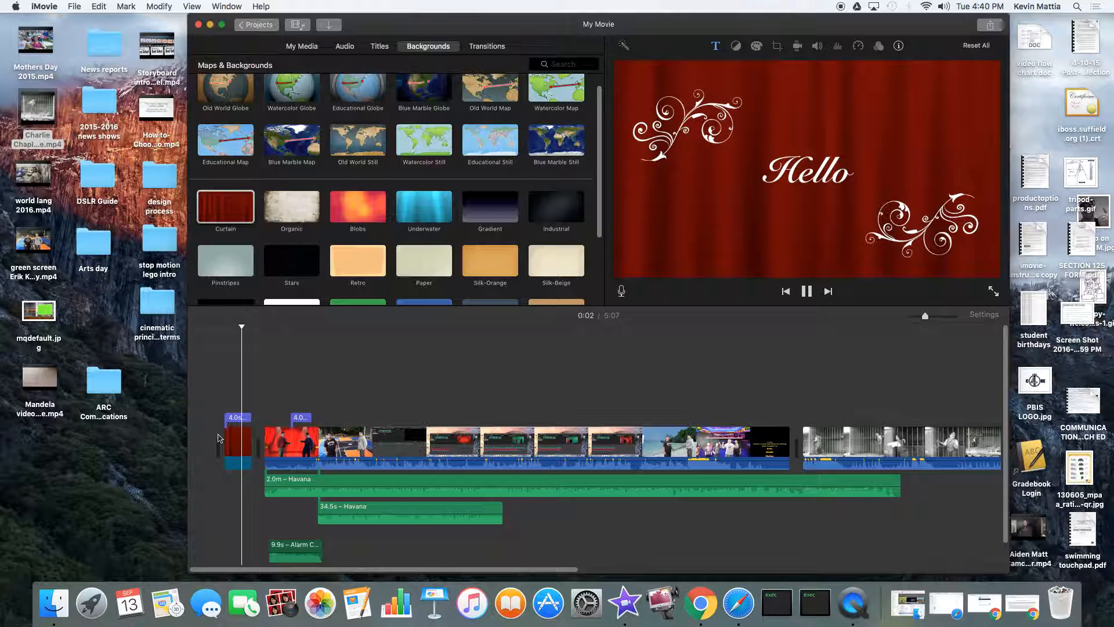
{"action": "key", "text": "space"}
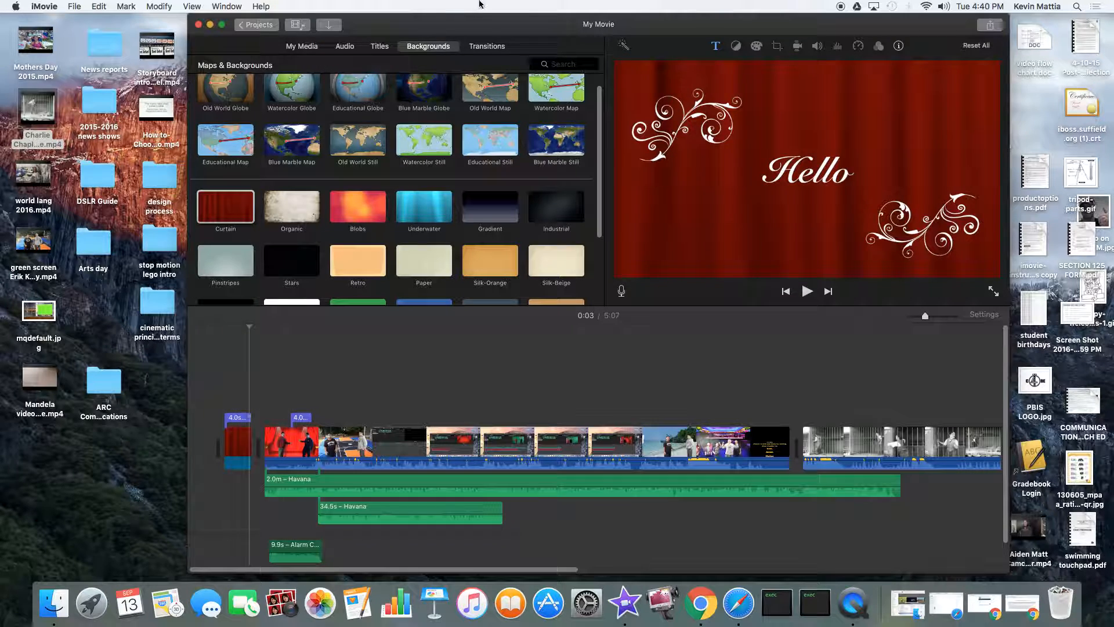
Insert the Old World Map after the Curtain background and set its route start to ABX - Albury, Australia
{"action": "scroll", "coordinate": [408, 131], "scroll_direction": "up", "scroll_amount": 2}
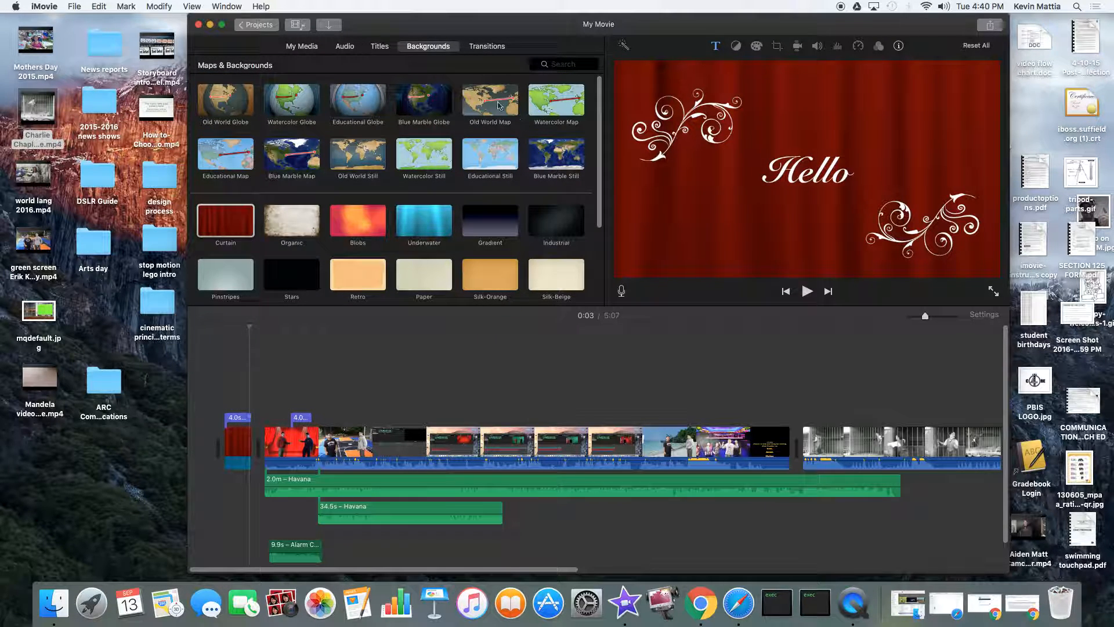
{"action": "left_click_drag", "start_coordinate": [498, 105], "coordinate": [256, 448]}
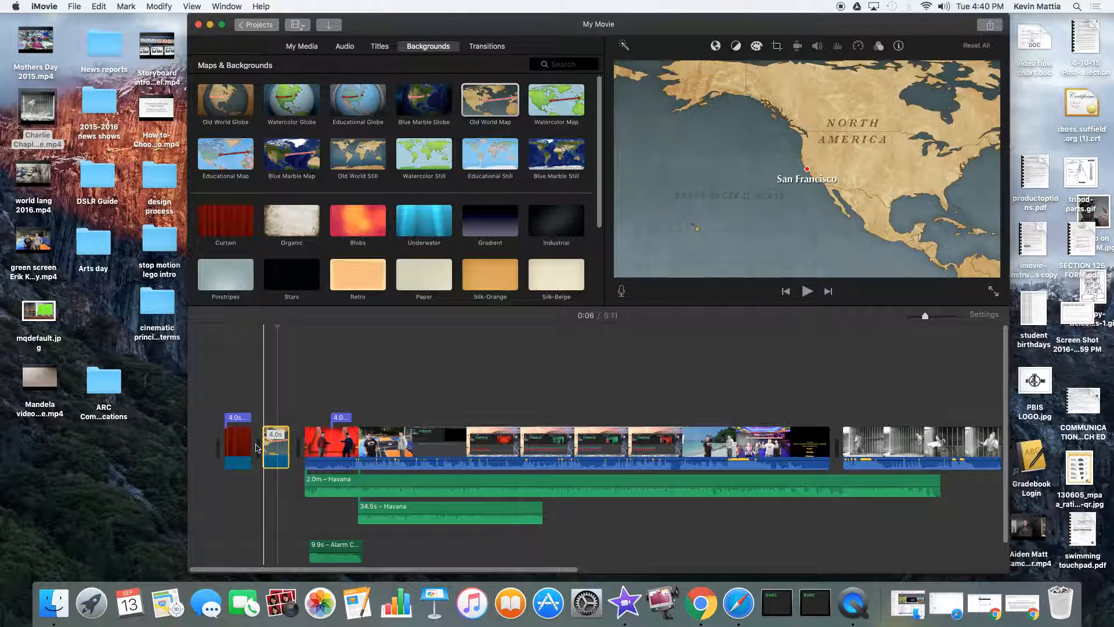
{"action": "left_click", "coordinate": [679, 69]}
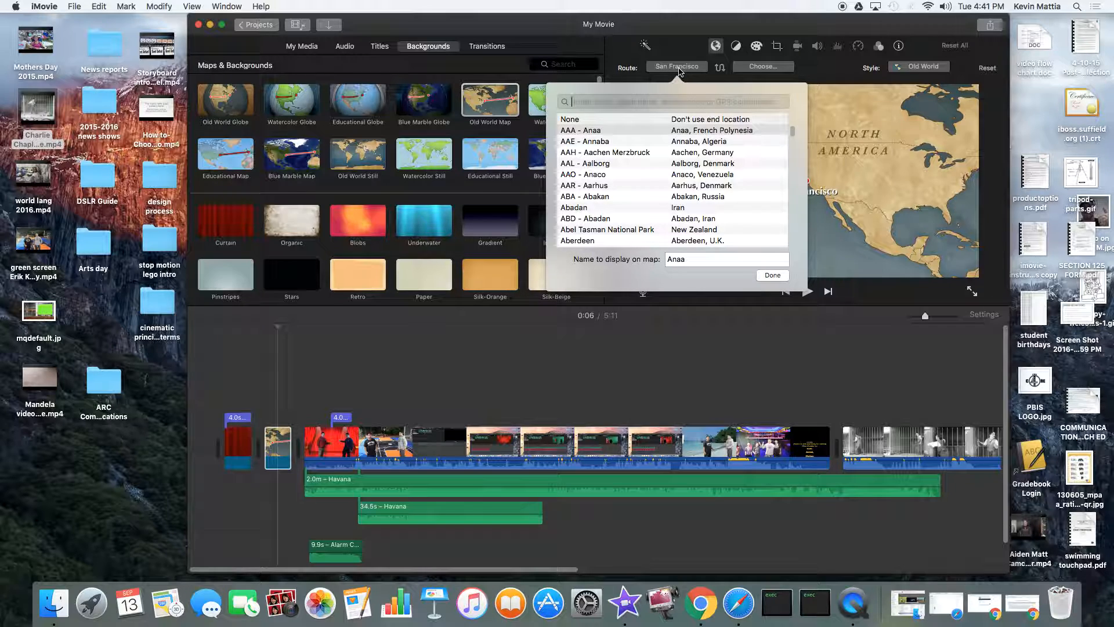
{"action": "scroll", "coordinate": [651, 187], "scroll_direction": "down", "scroll_amount": 5}
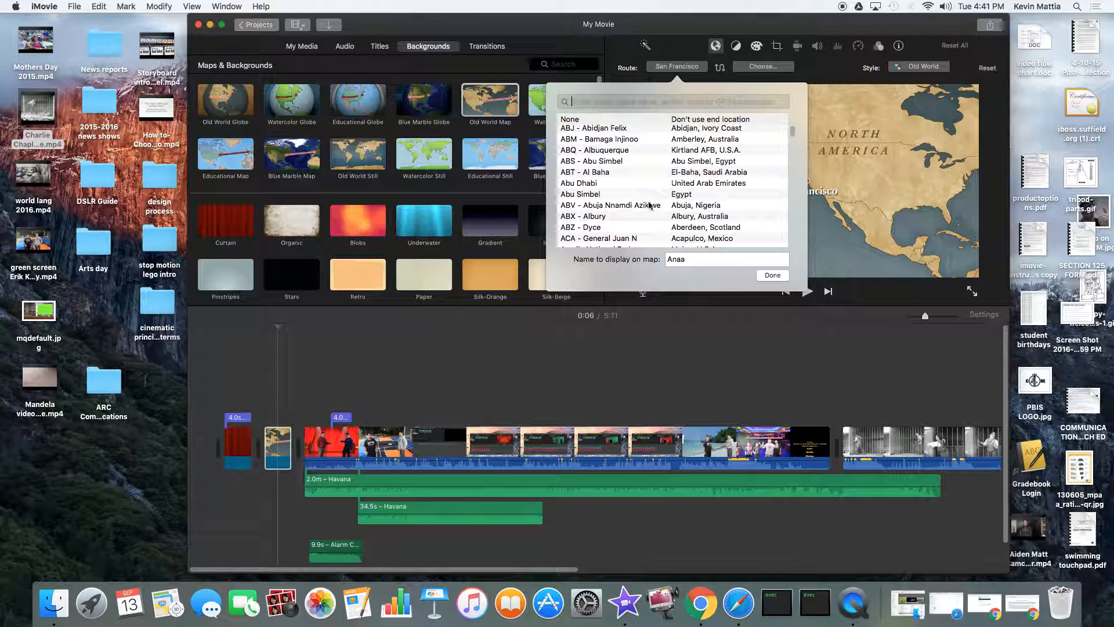
{"action": "left_click", "coordinate": [612, 217]}
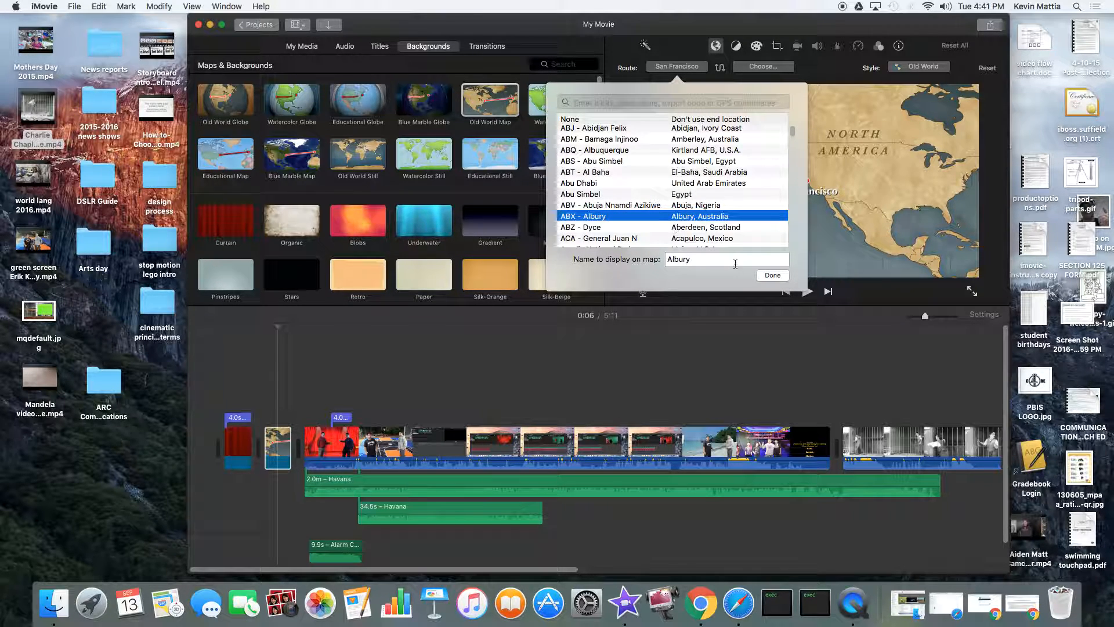
{"action": "left_click", "coordinate": [772, 276]}
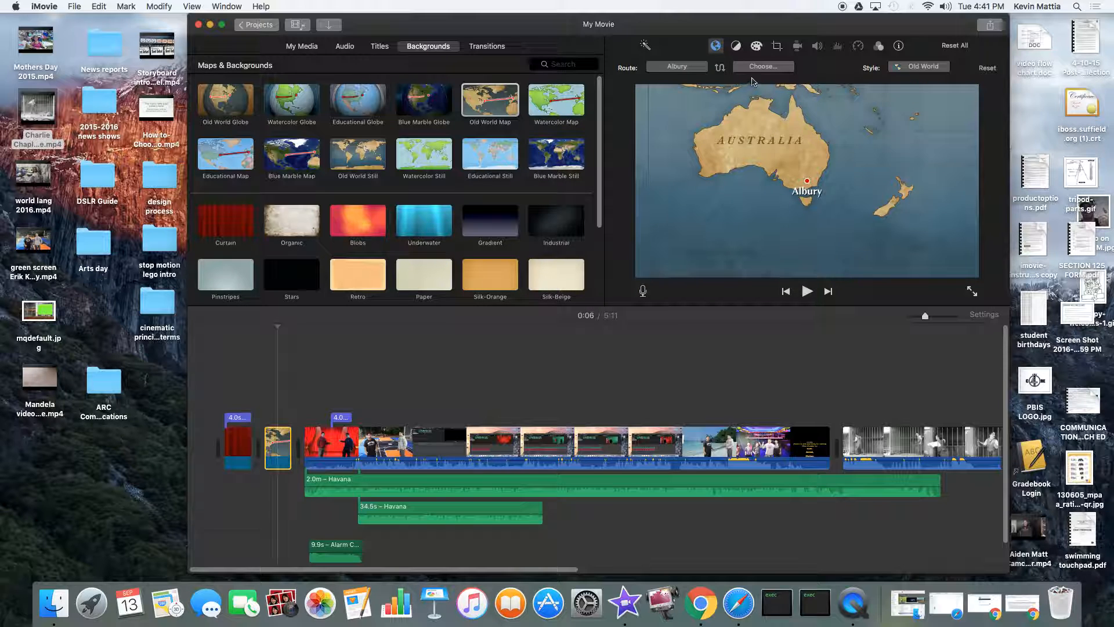
Set the map route's destination to BDL - Bradley International with the display name "Suffield", and play back the map
{"action": "left_click", "coordinate": [761, 67]}
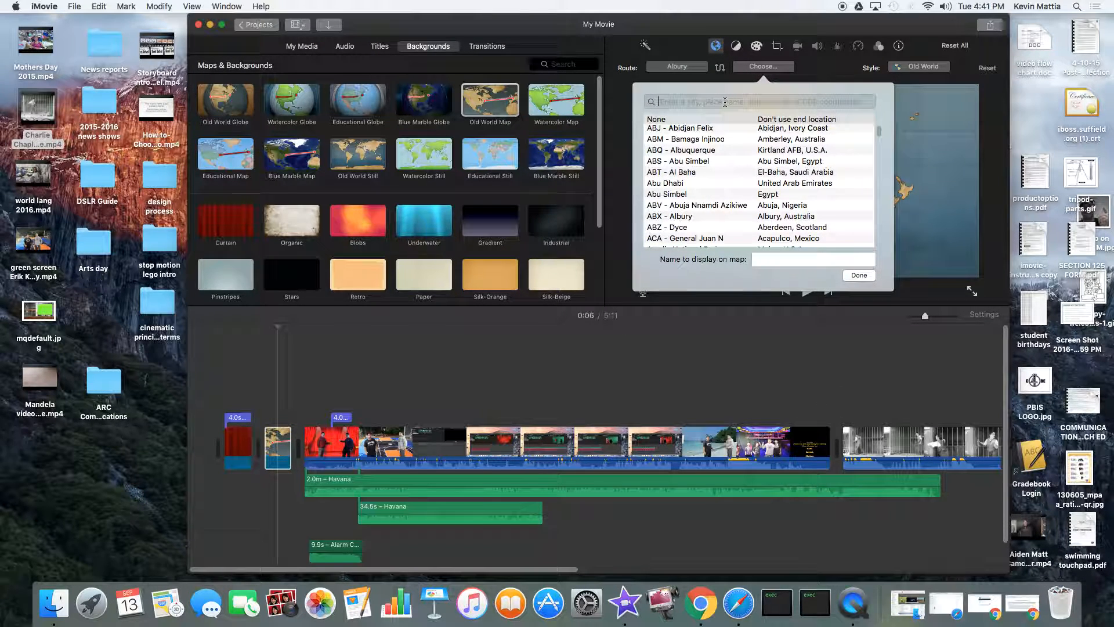
{"action": "type", "text": "bdl"}
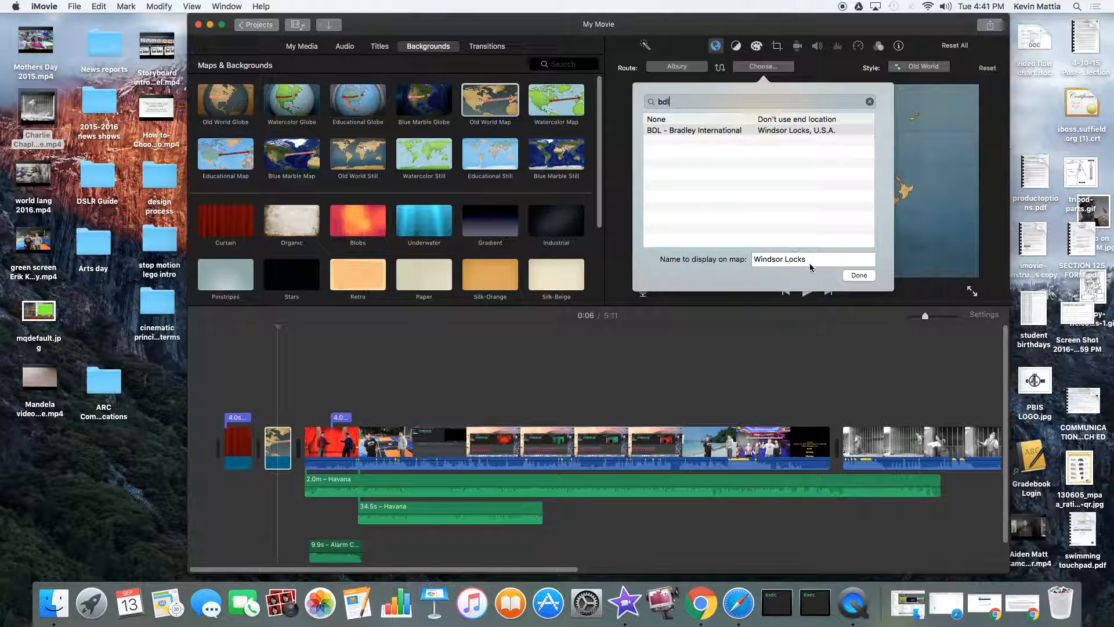
{"action": "triple_click", "coordinate": [788, 255]}
{"action": "type", "text": "Suffield"}
{"action": "left_click", "coordinate": [857, 277]}
{"action": "left_click", "coordinate": [242, 383]}
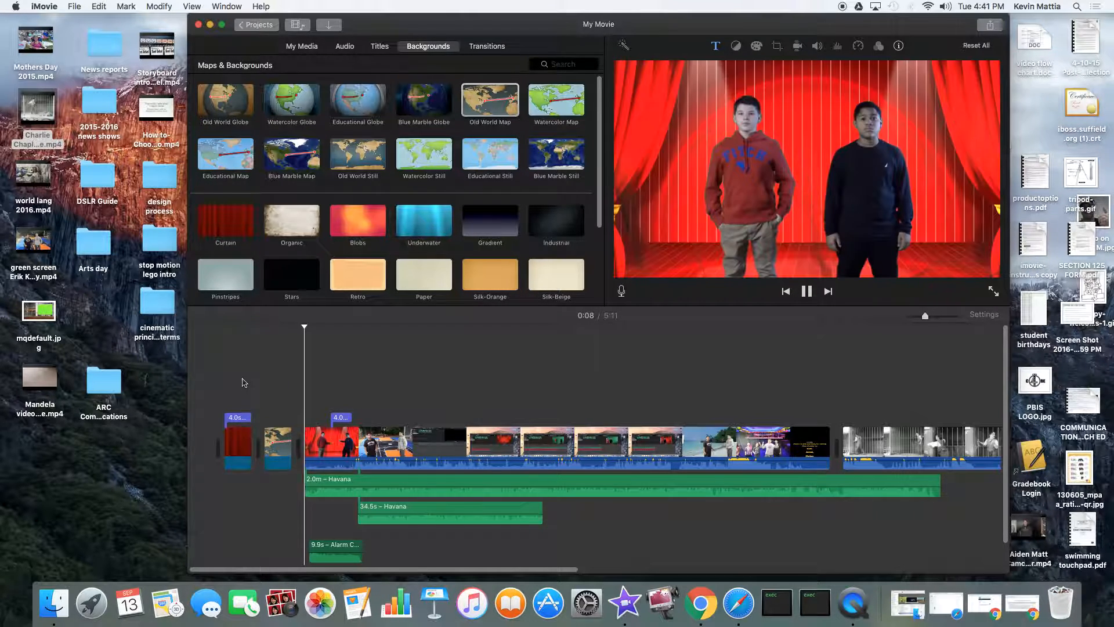
{"action": "key", "text": "space"}
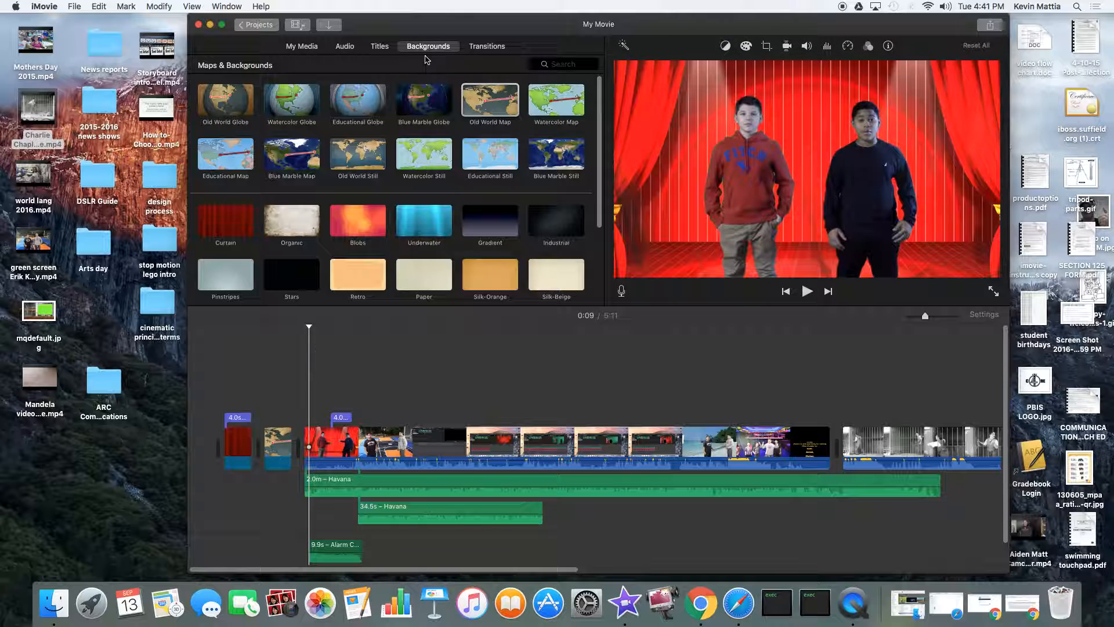
Add a Fade to Black transition between the map and the first clip, play it back, and browse the other transitions
{"action": "left_click", "coordinate": [479, 49]}
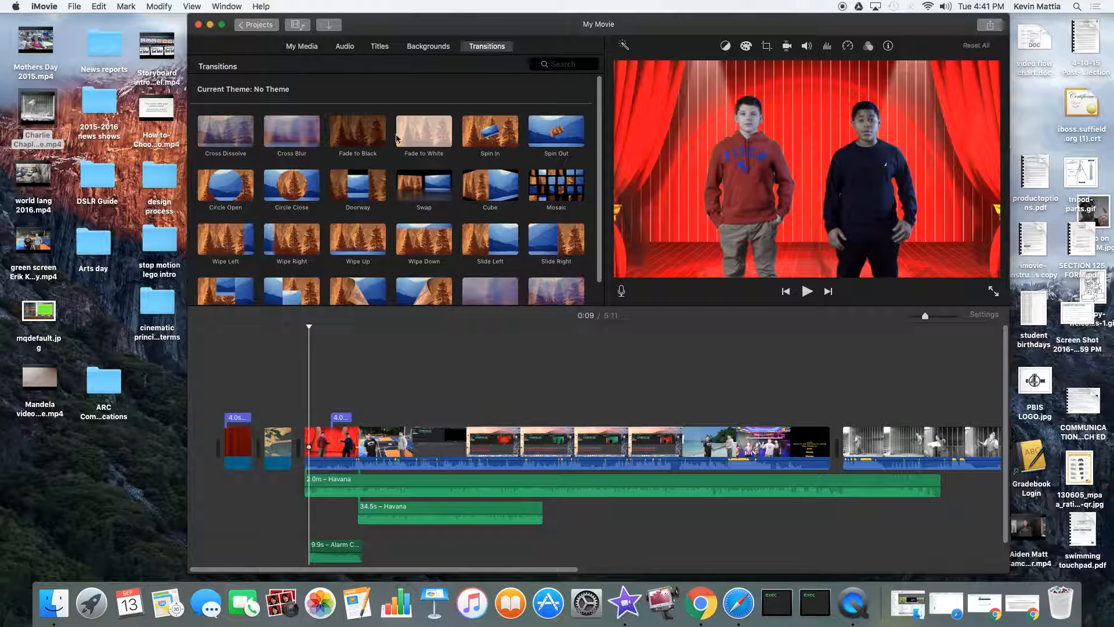
{"action": "left_click_drag", "start_coordinate": [358, 131], "coordinate": [299, 454]}
{"action": "left_click", "coordinate": [272, 392]}
{"action": "key", "text": "space"}
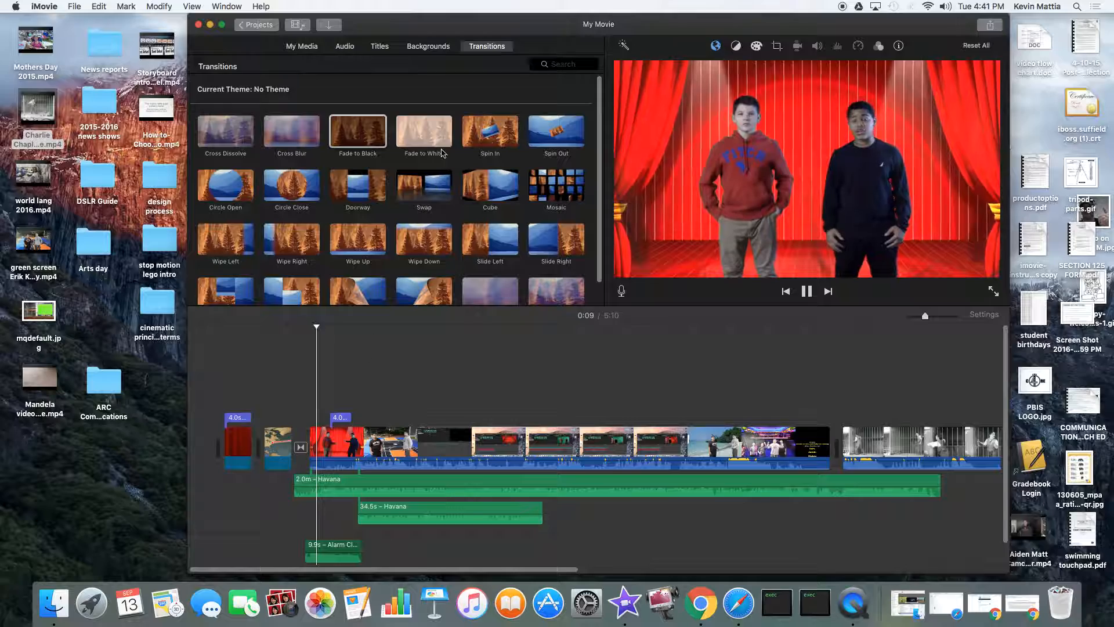
{"action": "scroll", "coordinate": [449, 190], "scroll_direction": "down", "scroll_amount": 1}
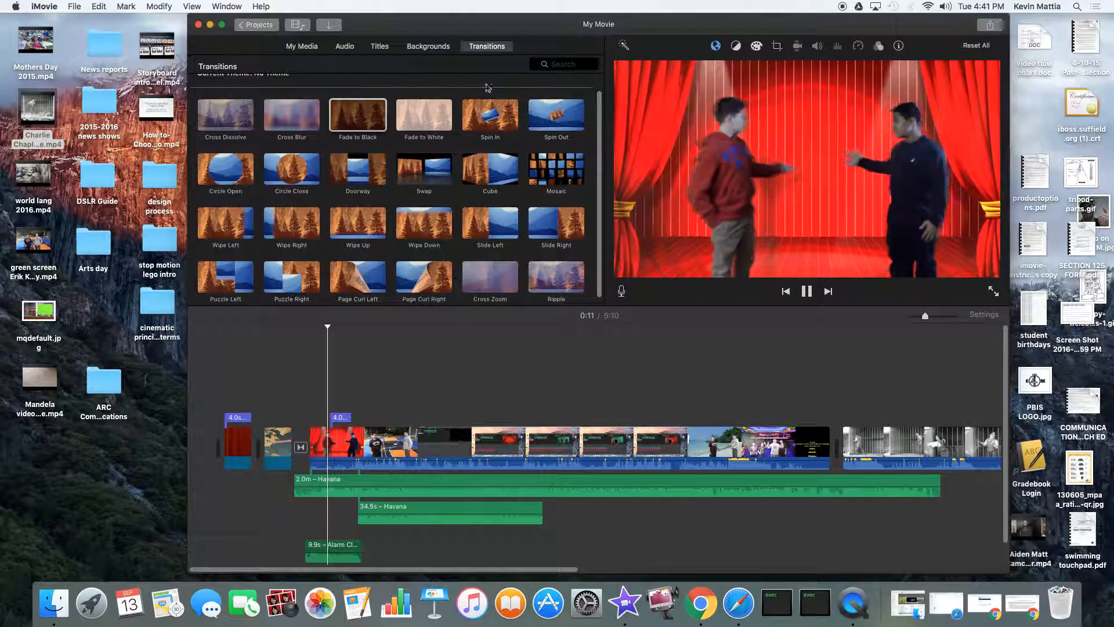
{"action": "scroll", "coordinate": [464, 203], "scroll_direction": "down", "scroll_amount": 1}
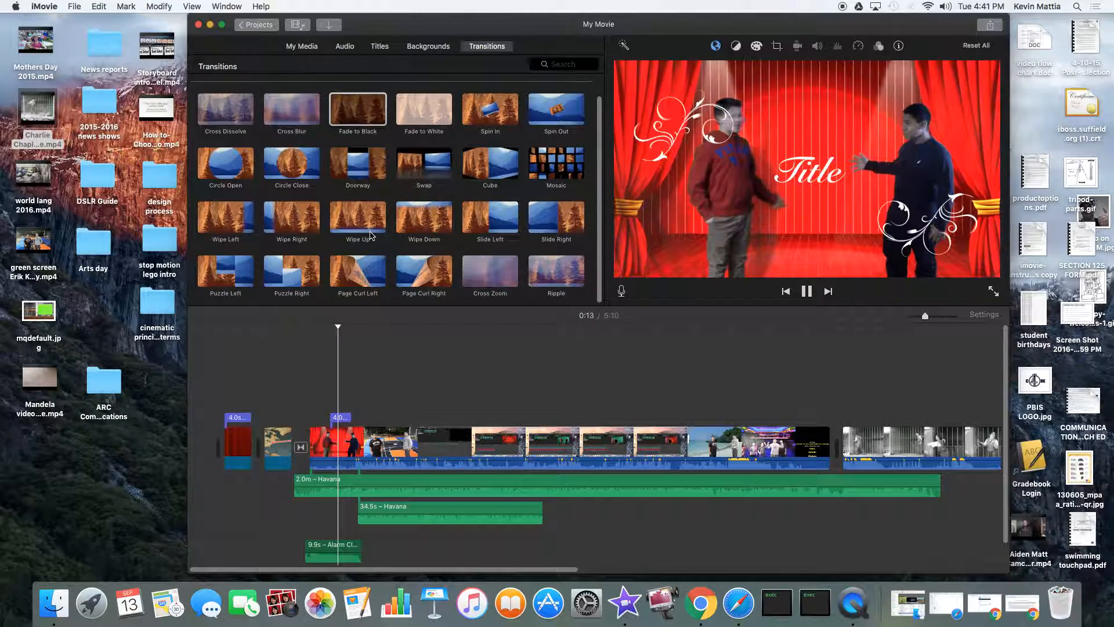